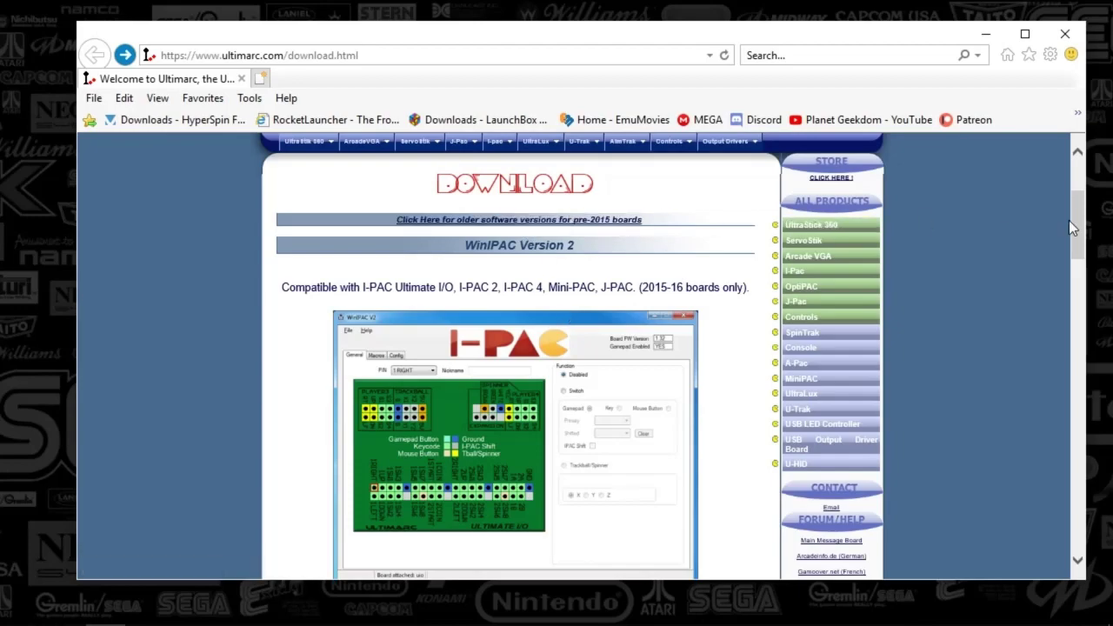
left_click_drag(1078, 235, 1085, 398)
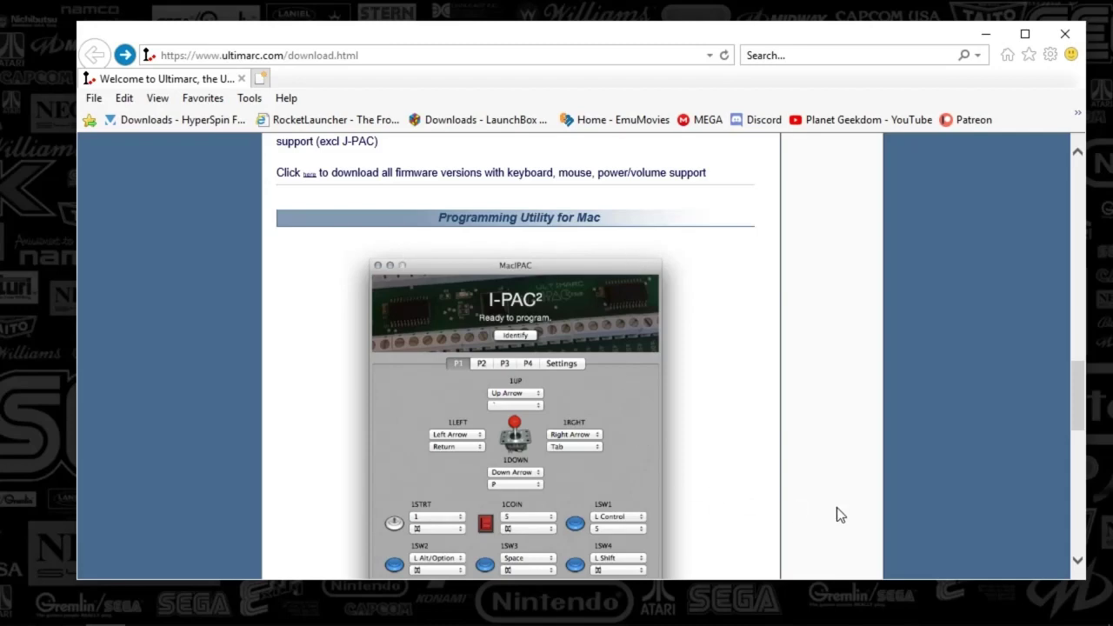
left_click_drag(1076, 402, 1050, 228)
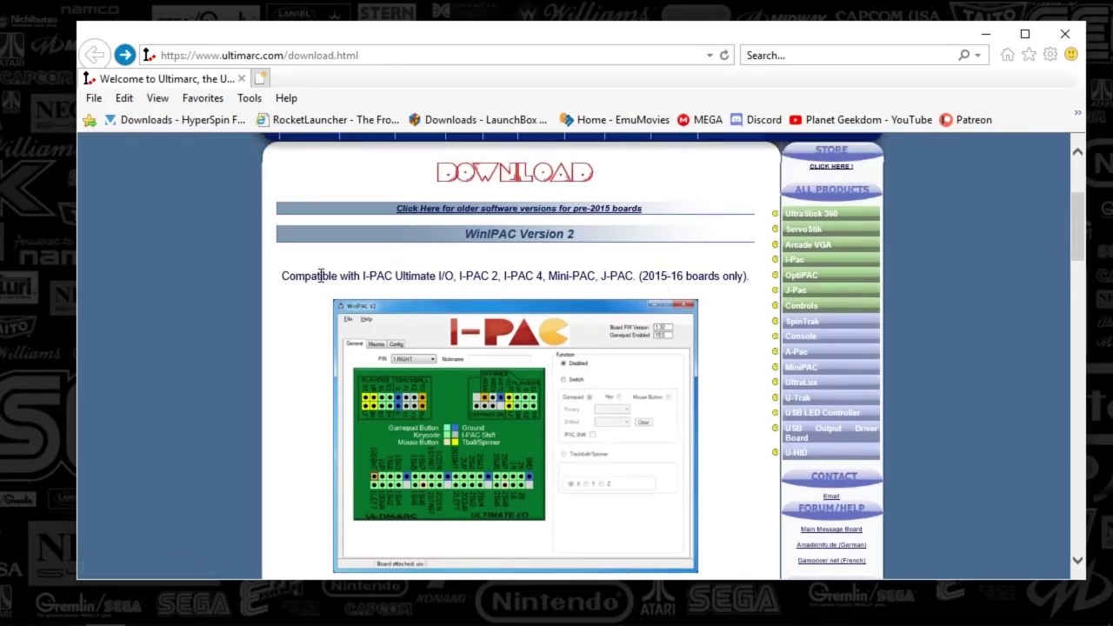
left_click_drag(321, 275, 635, 267)
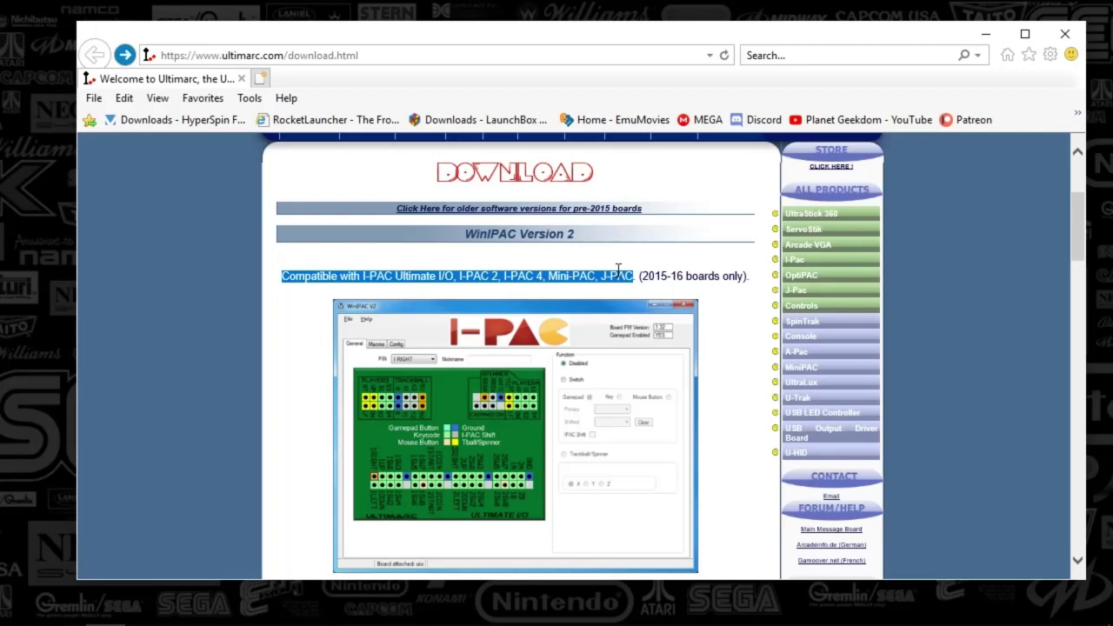
left_click(640, 267)
triple_click(744, 280)
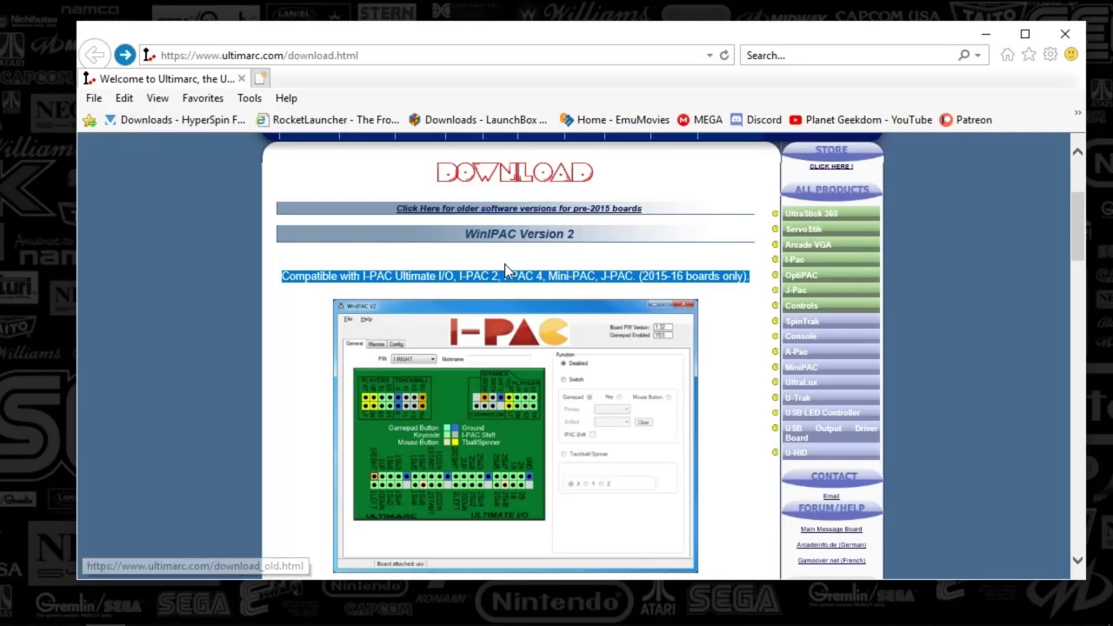
left_click(394, 283)
double_click(405, 277)
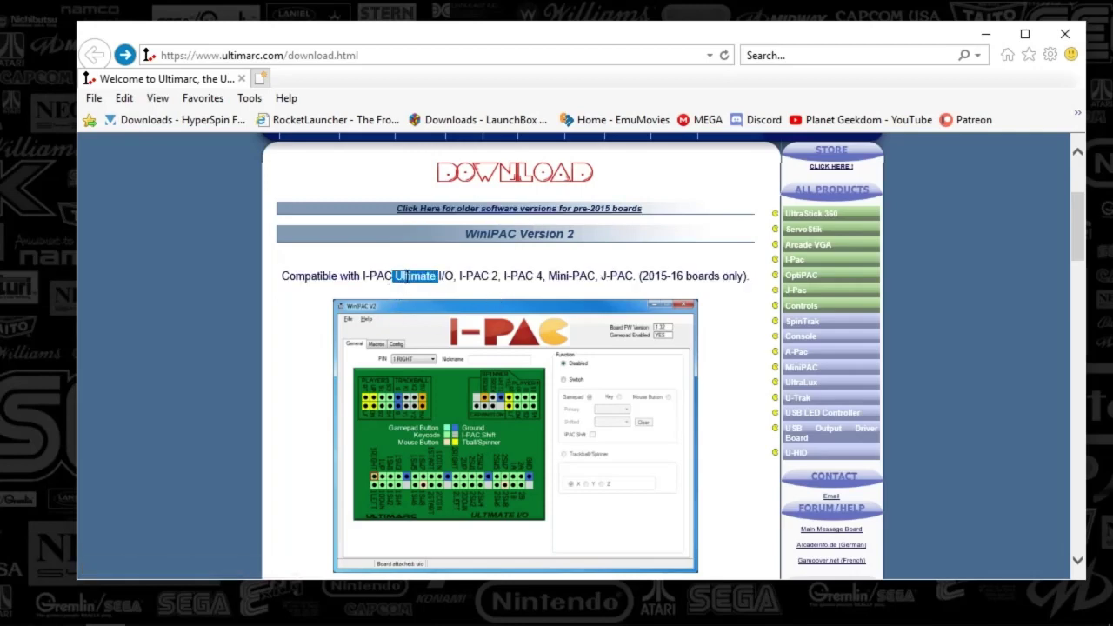
left_click_drag(426, 274, 453, 274)
left_click(360, 275)
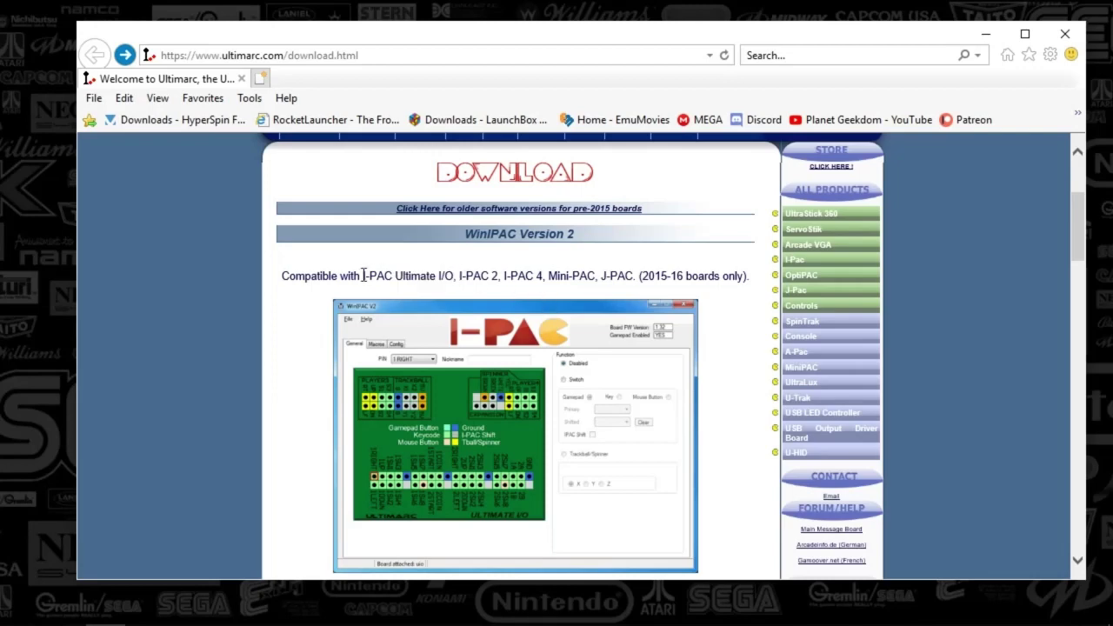
left_click_drag(371, 275, 573, 277)
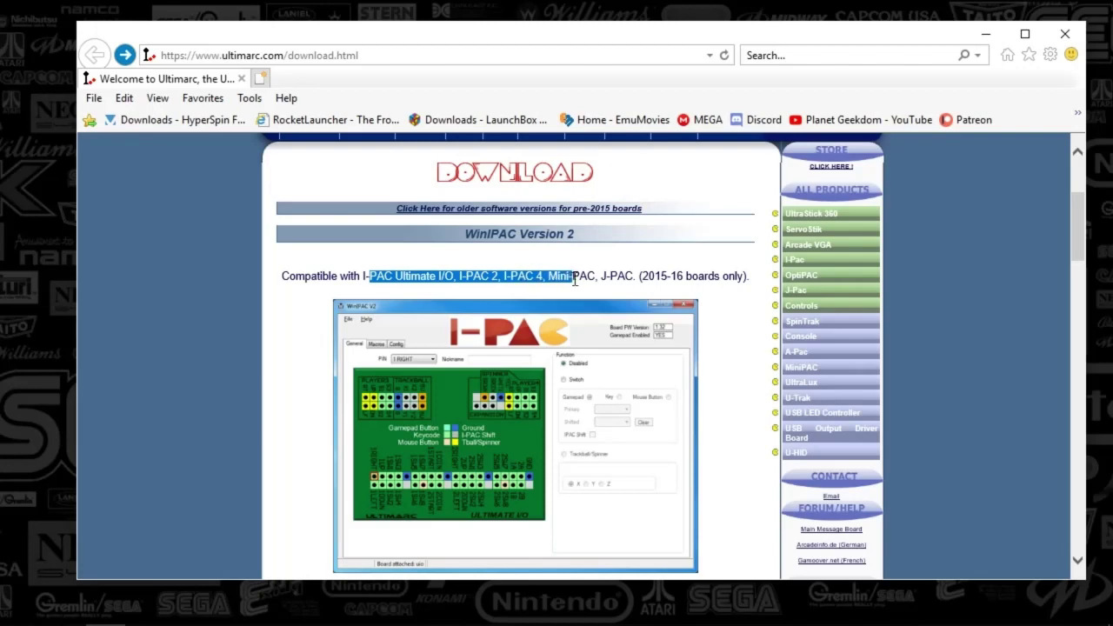
- Open Ultimarc's older-software page for pre-2015 boards and scroll to the WinIPAC Interactive Panel Designer section
left_click(583, 216)
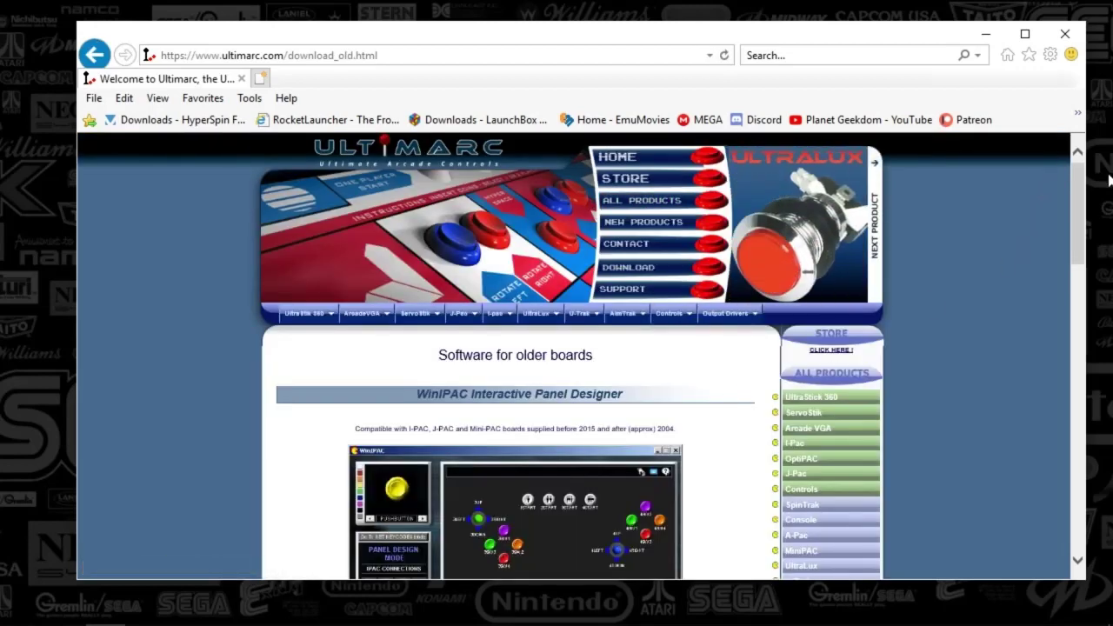
scroll(1078, 187, "down", 3)
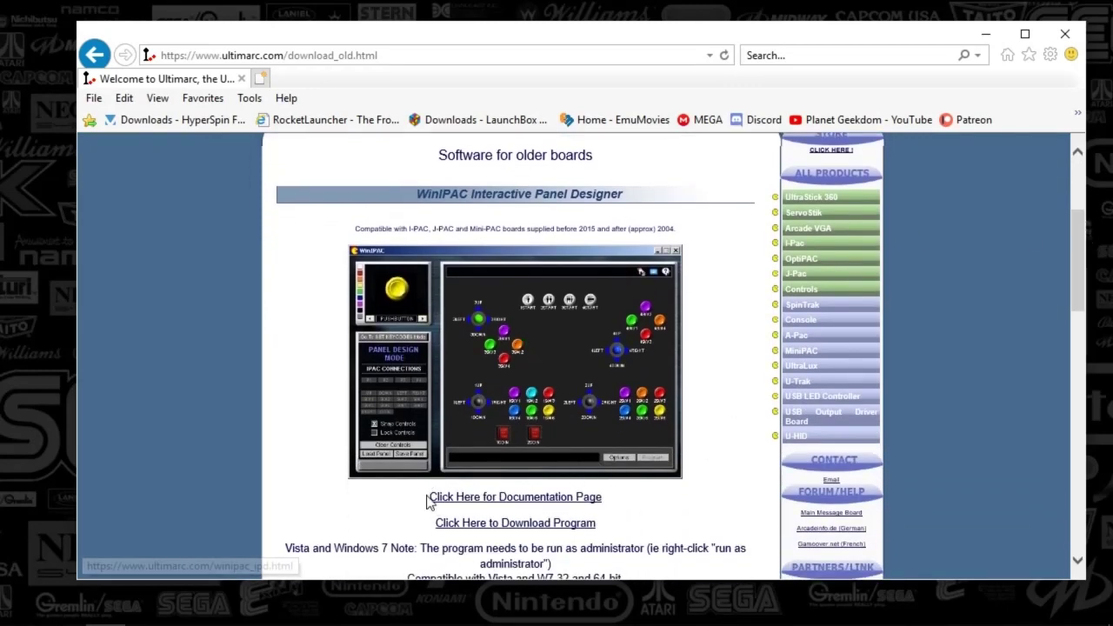
left_click(544, 504)
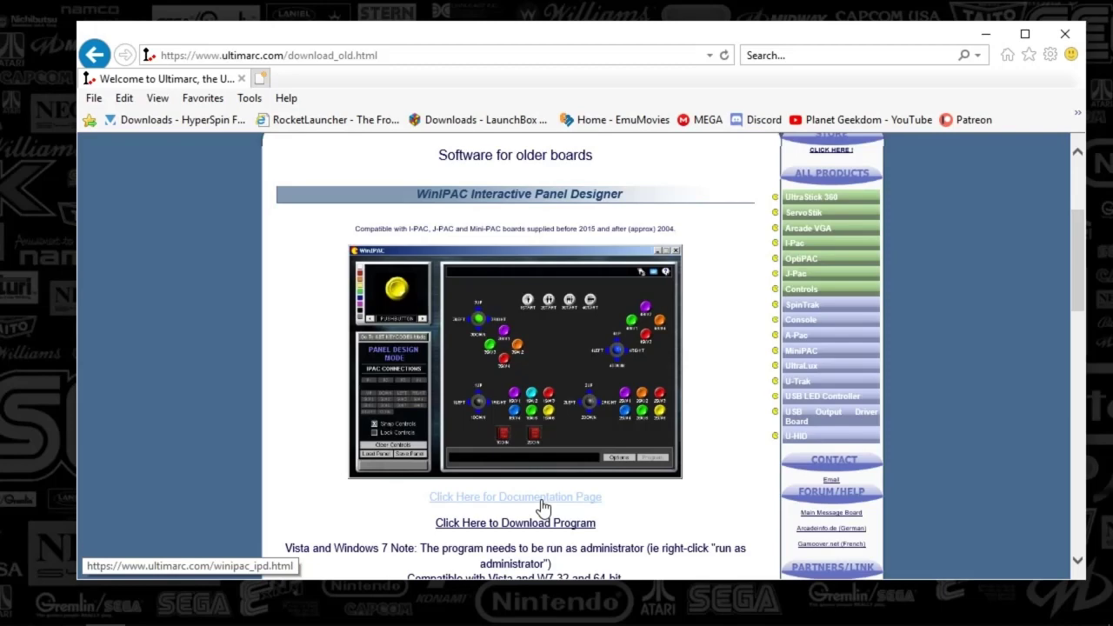
left_click_drag(1082, 263, 1082, 300)
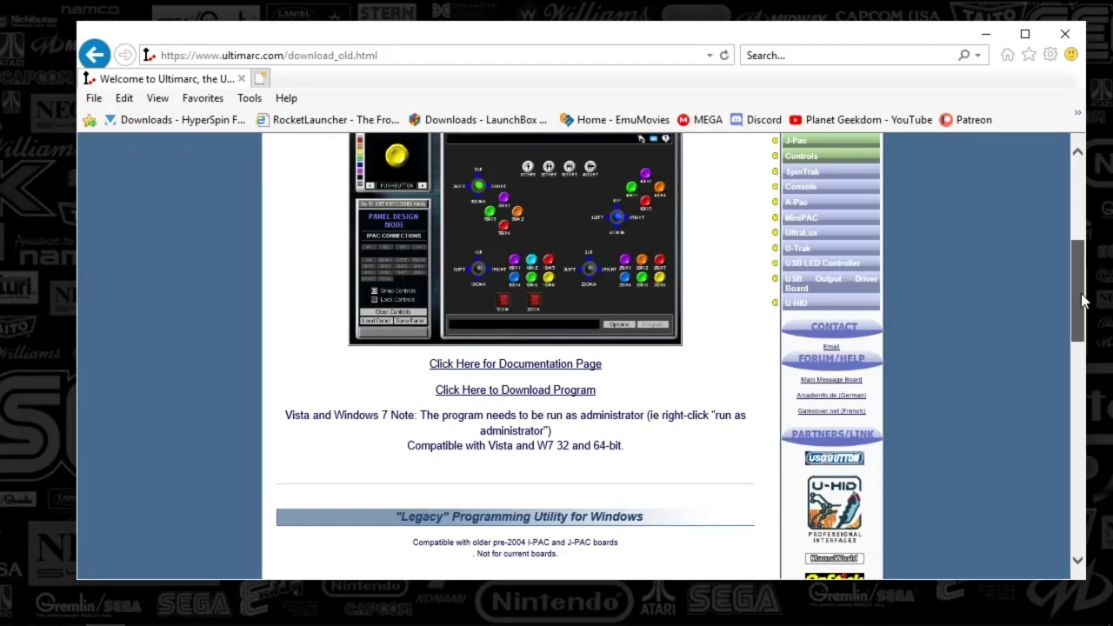
- Highlight the run-as-administrator note beside the WinIPAC download links
left_click(442, 392)
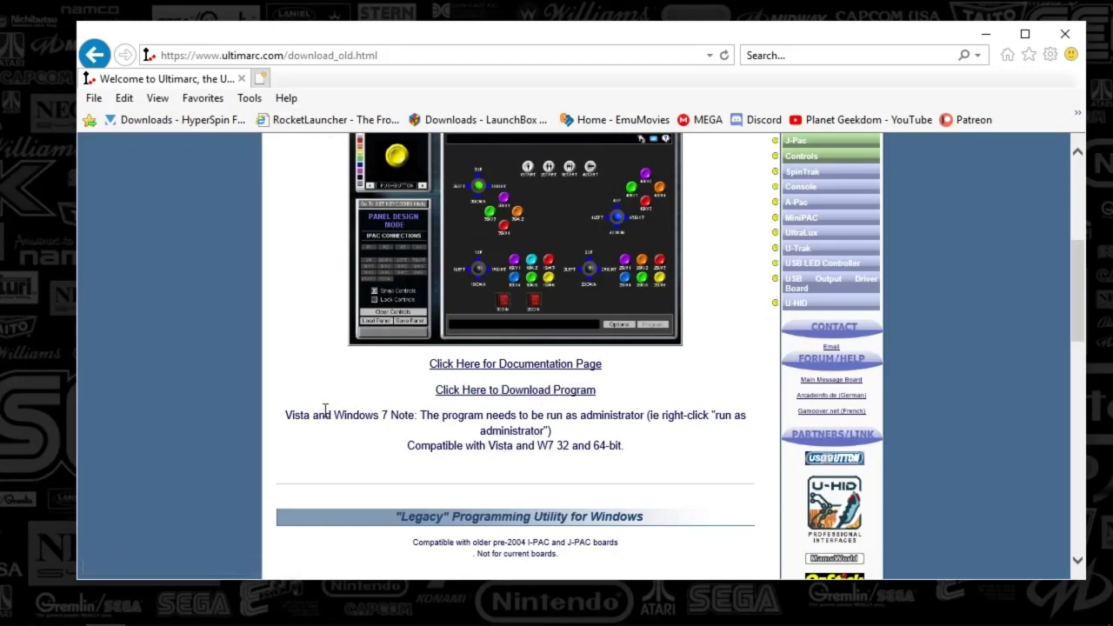
left_click_drag(302, 418, 721, 438)
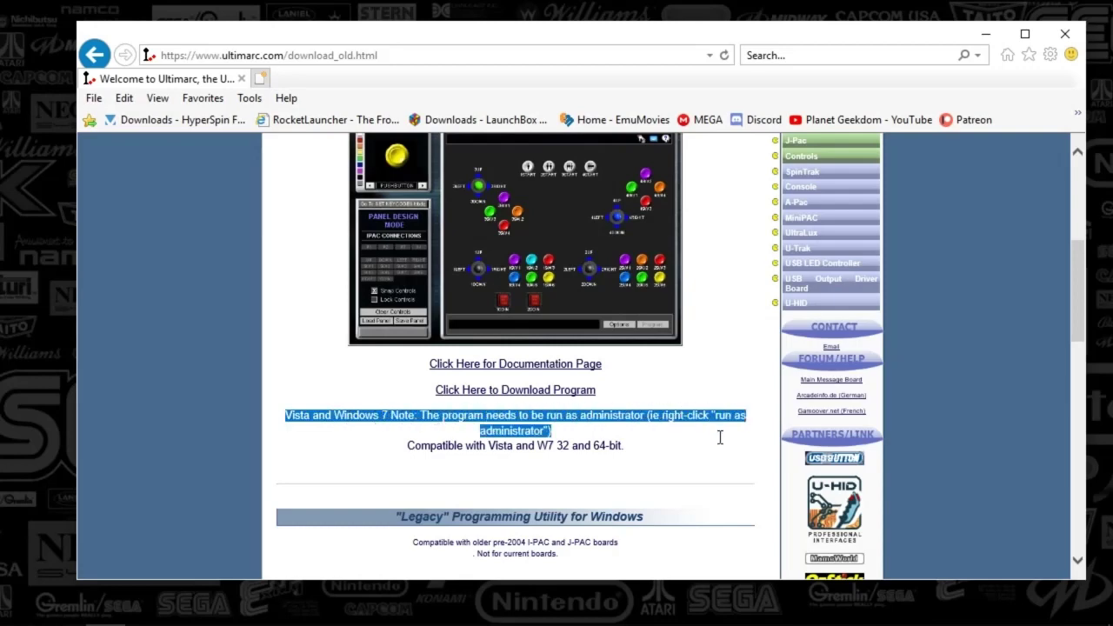
left_click_drag(1080, 252, 1080, 230)
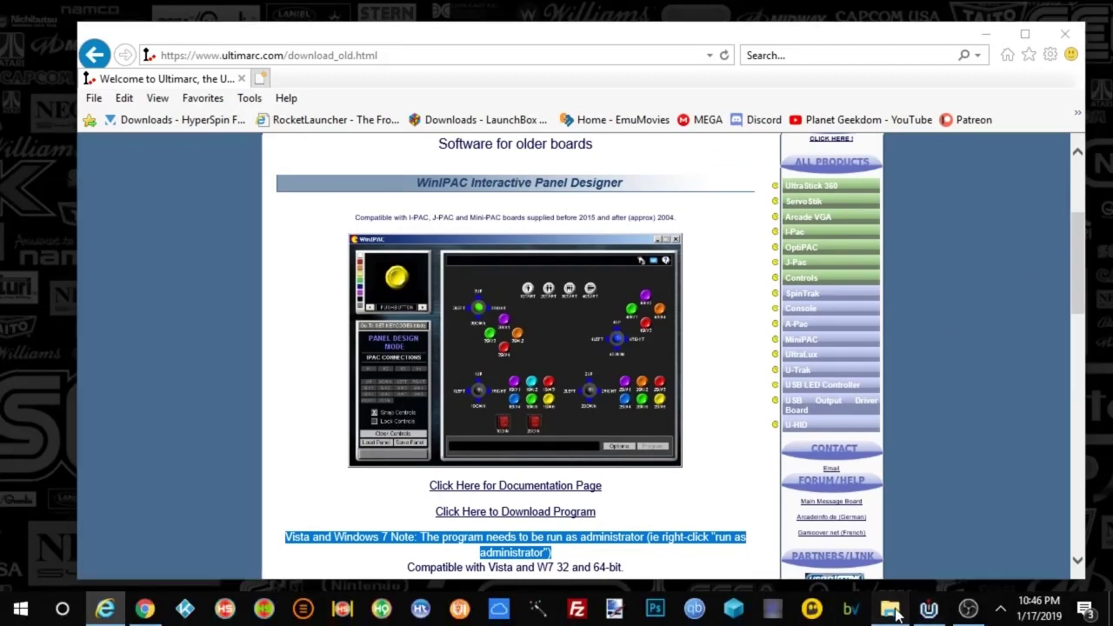
- Bring the WinIPAC folder in File Explorer forward, then switch to the running WinIPAC window
left_click(889, 609)
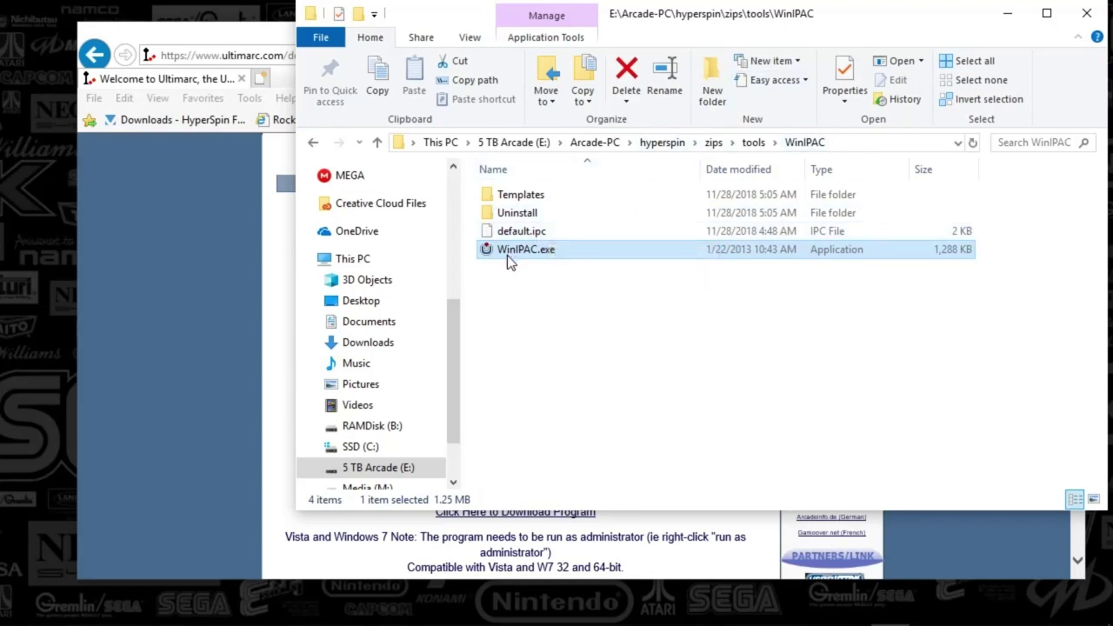
mouse_move(510, 261)
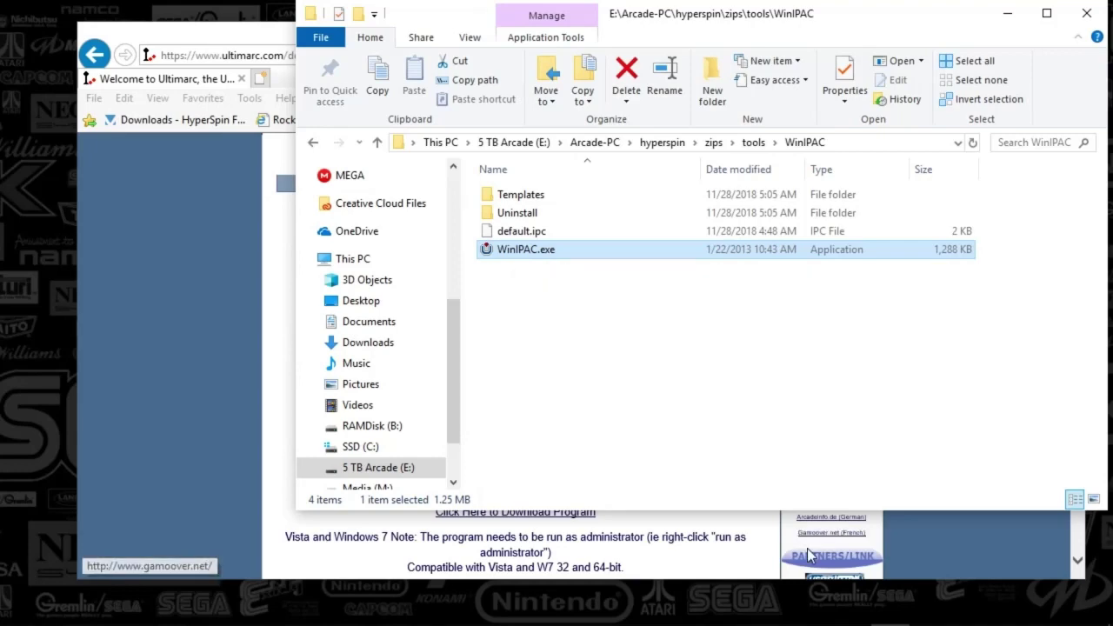
left_click(938, 619)
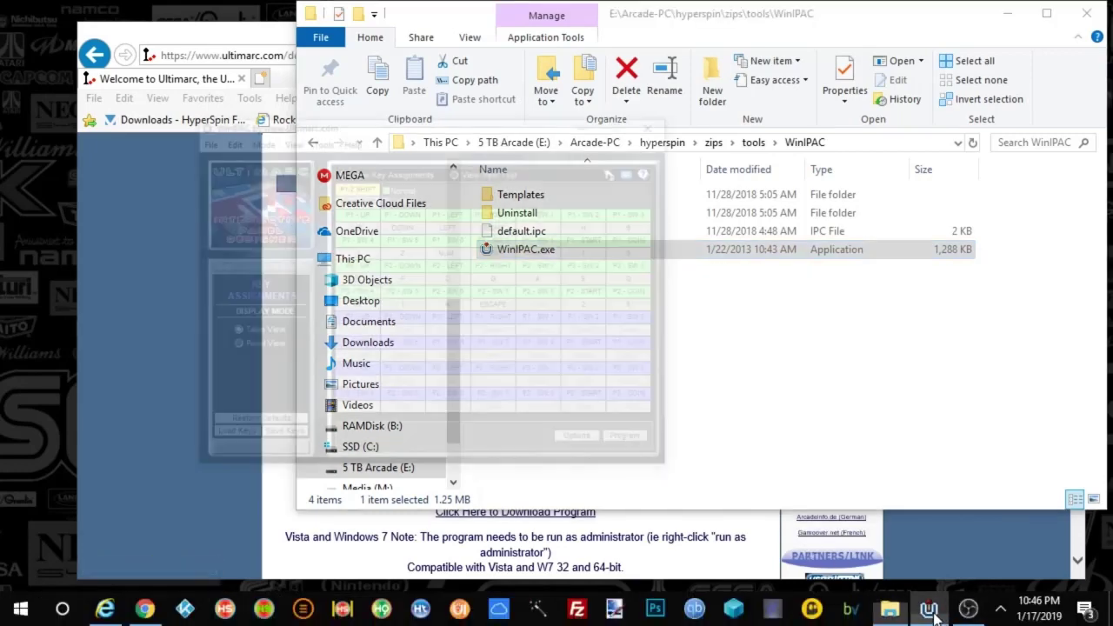
- Centre the WinIPAC window and switch Display Mode to Panel View
left_click_drag(287, 13, 503, 102)
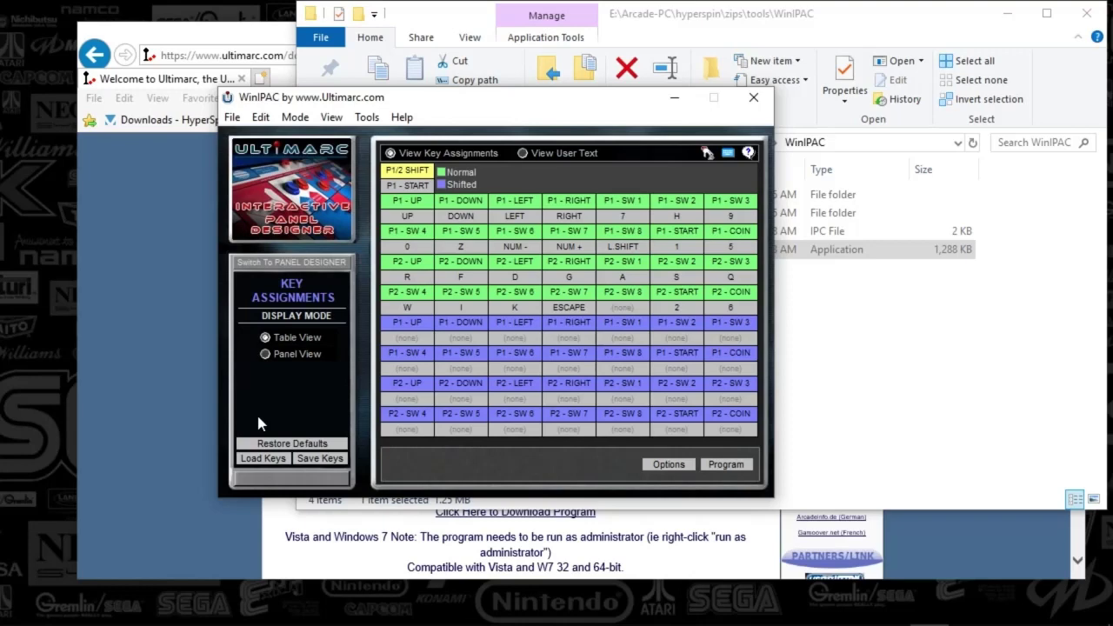
left_click(266, 354)
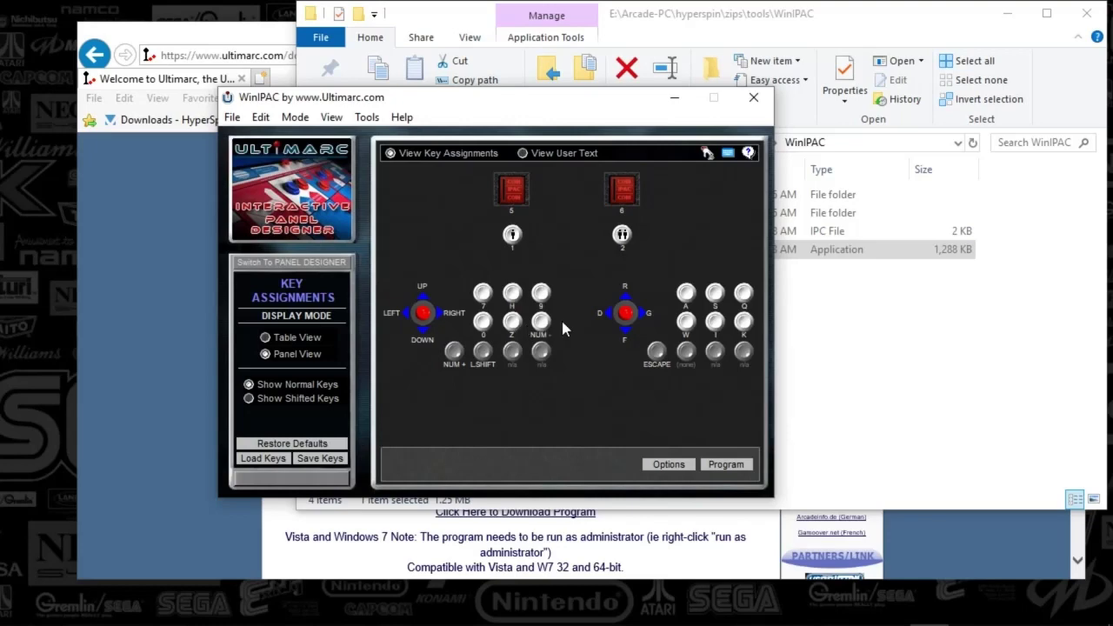
- Open WinIPAC Options on Board Settings (28-input board, USB) and move it to the right side
left_click(666, 464)
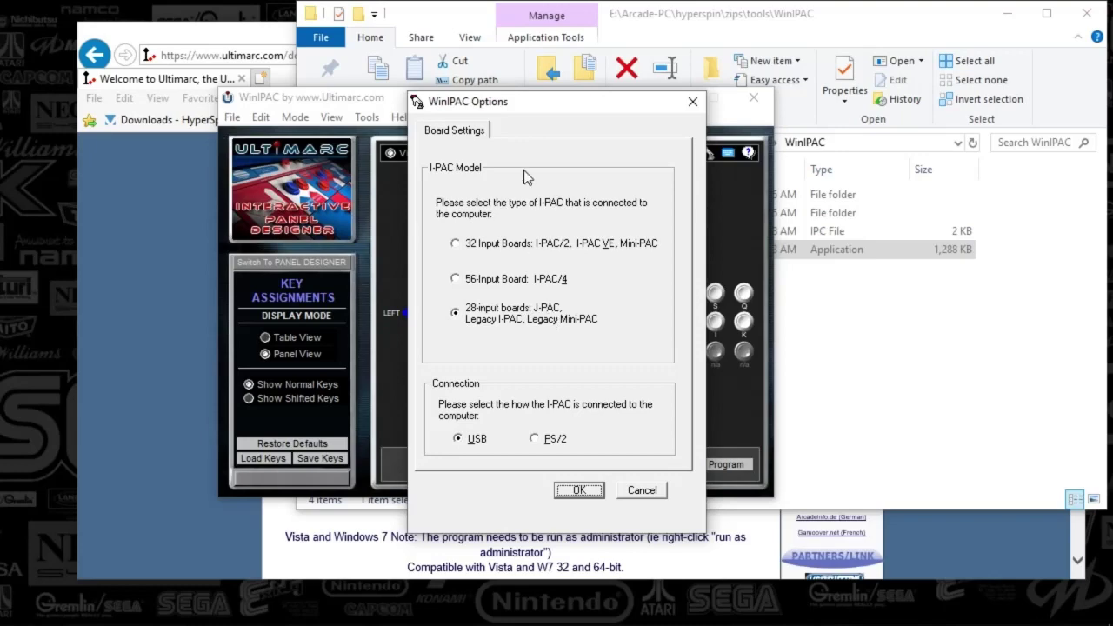
left_click_drag(482, 110, 851, 127)
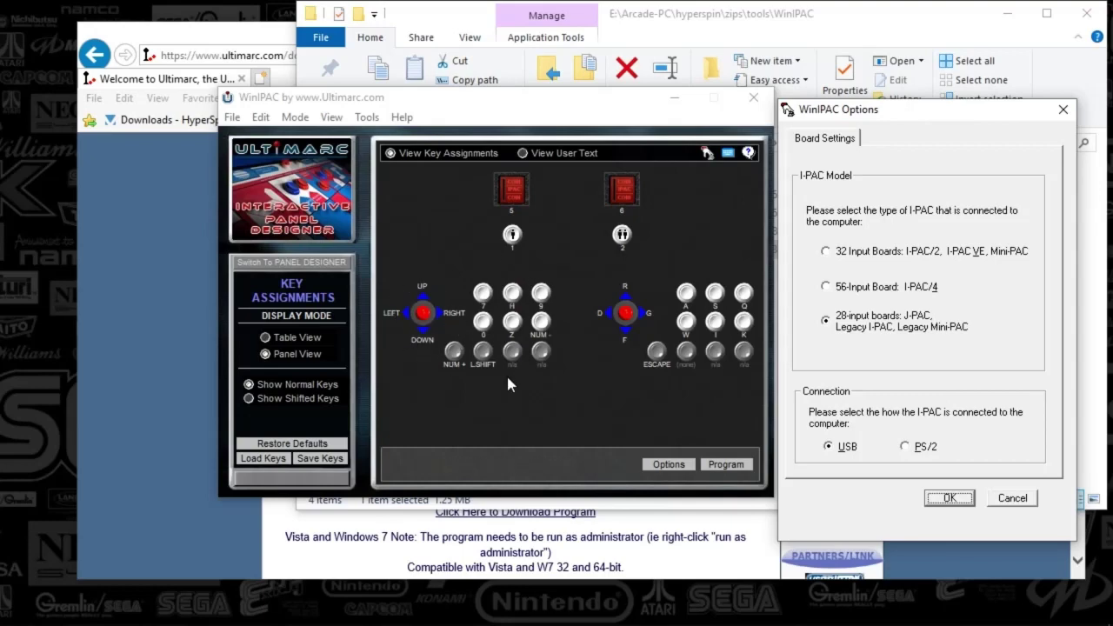
left_click_drag(868, 111, 859, 109)
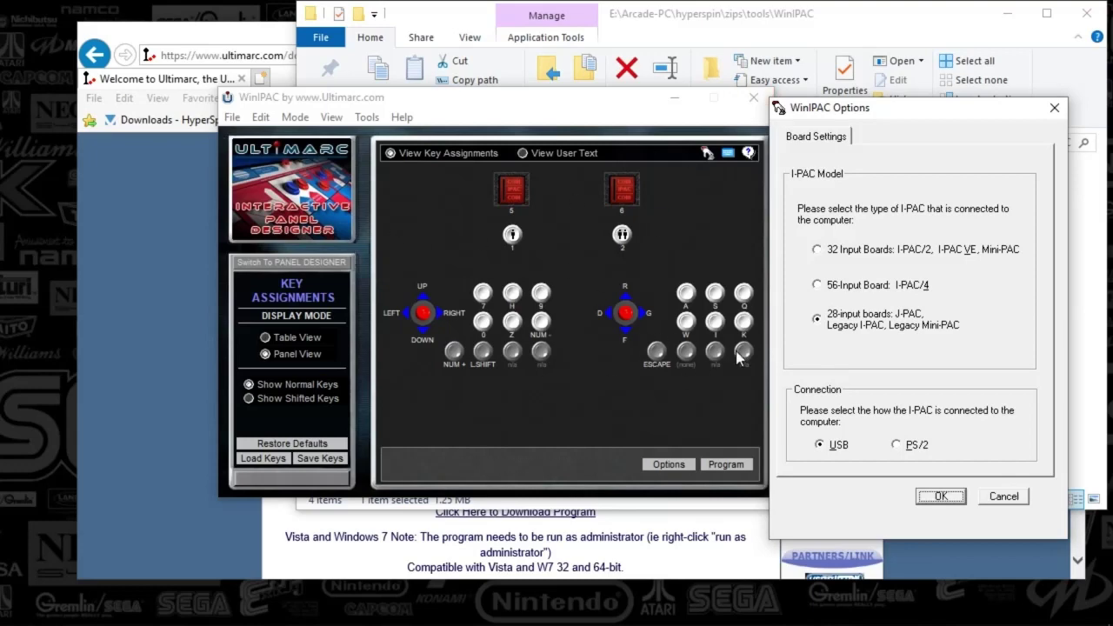
- Close Board Settings unchanged, then use Test Mode to confirm a panel button sends 7
left_click(1007, 498)
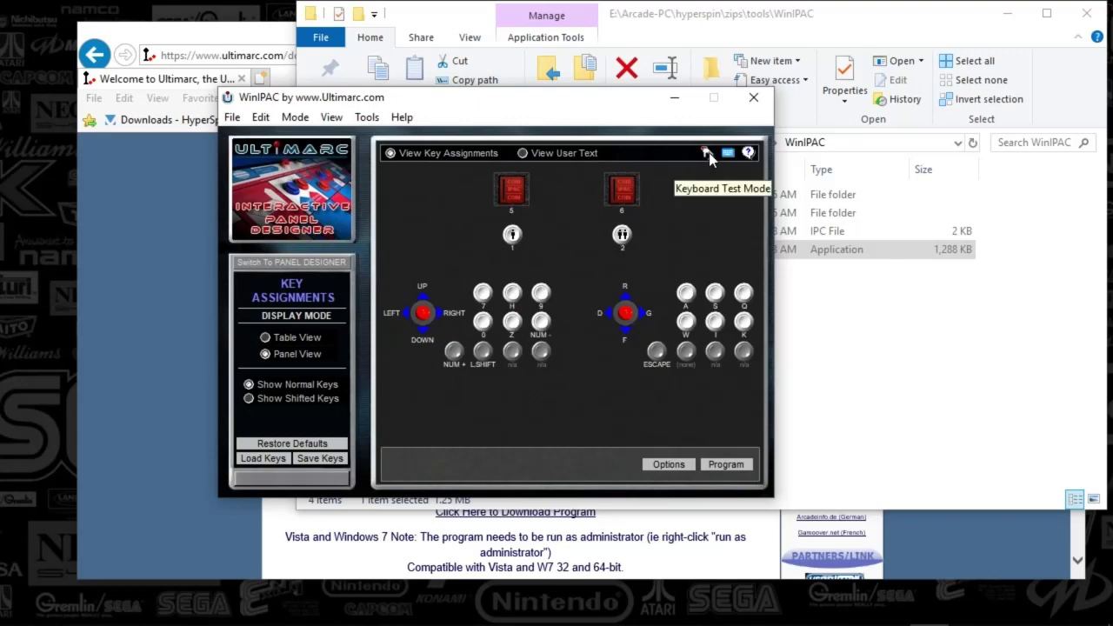
left_click(708, 155)
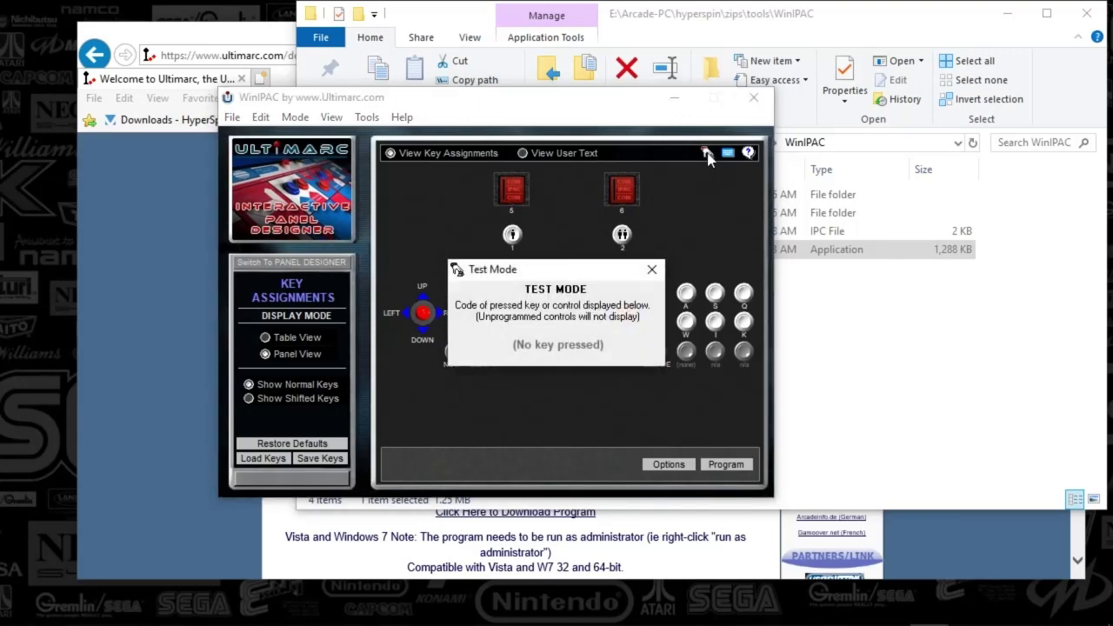
key("7")
key("7")
key("7")
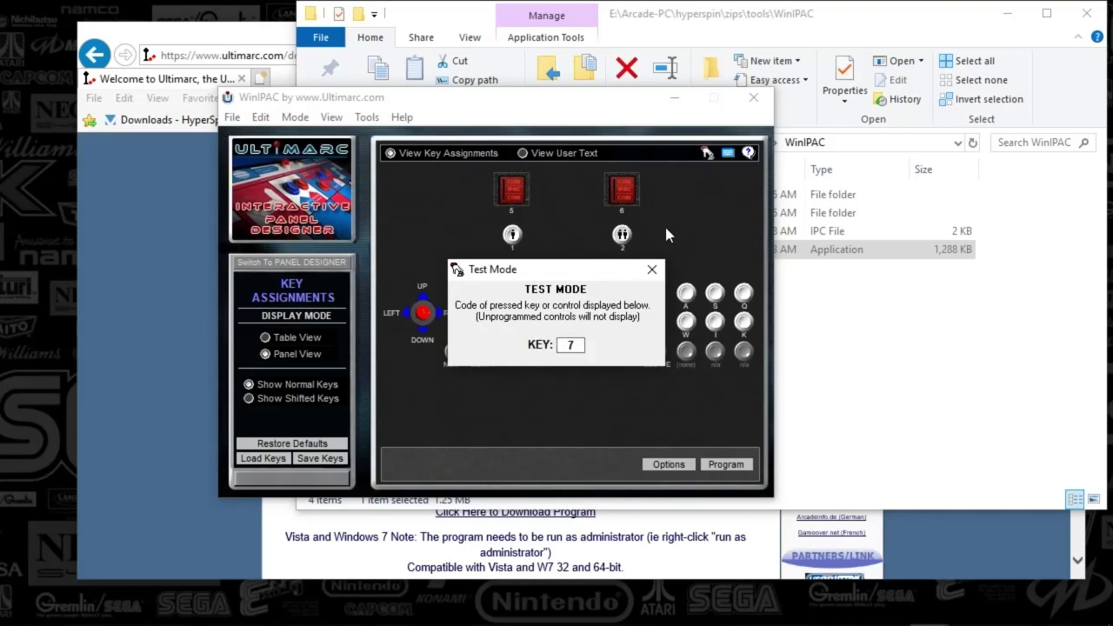
key("7")
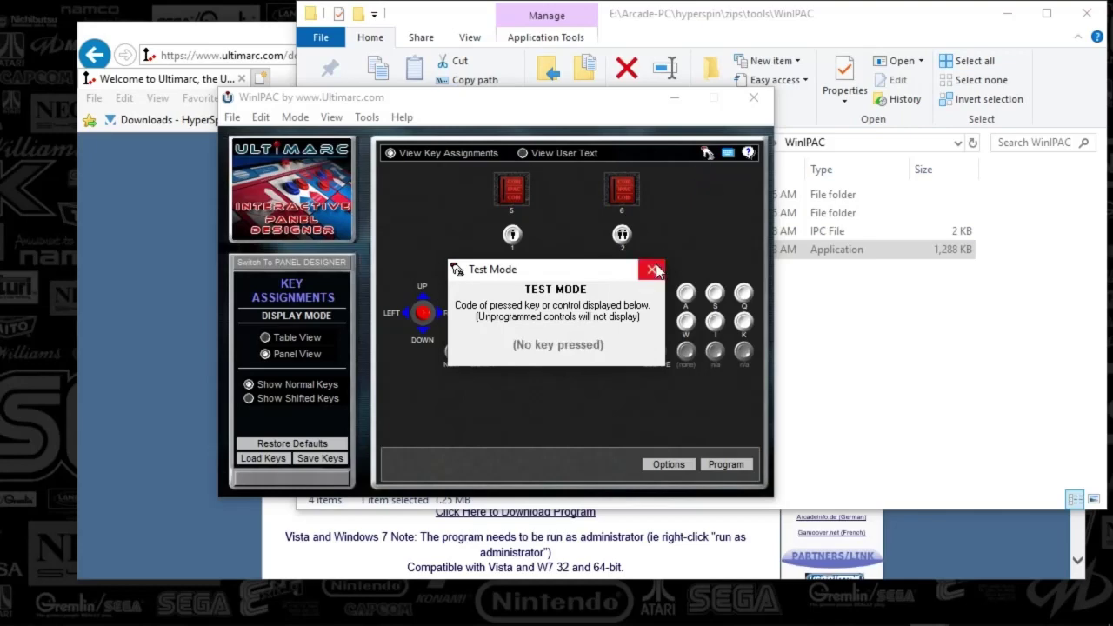
left_click(652, 270)
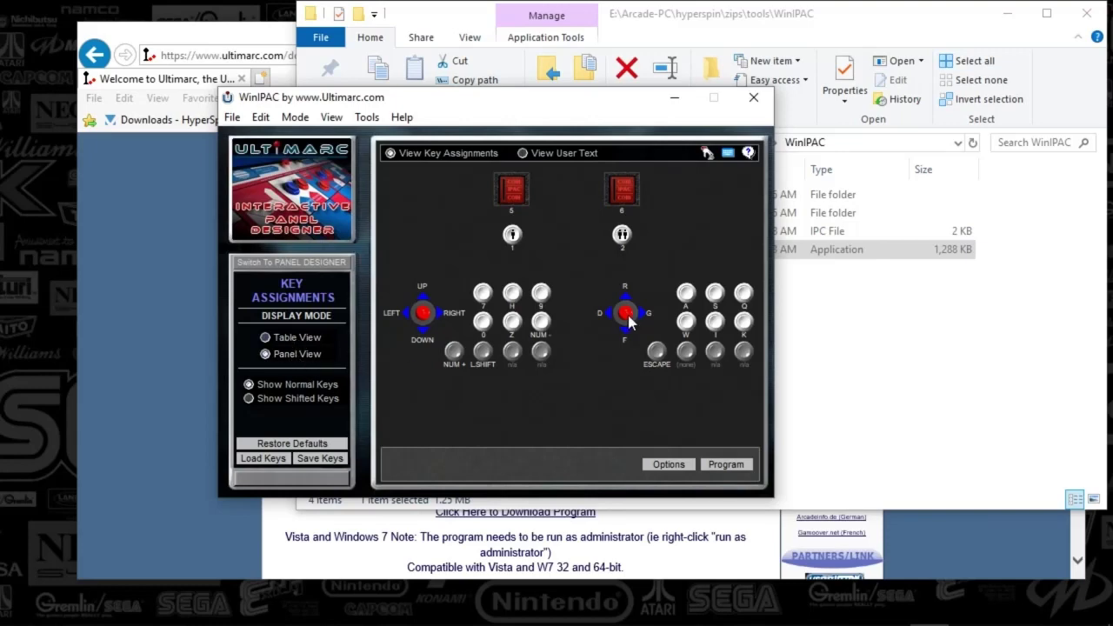
- Switch to Table View, reassign P1 - DOWN to the Down key, and select P1 - SW 1
left_click(278, 338)
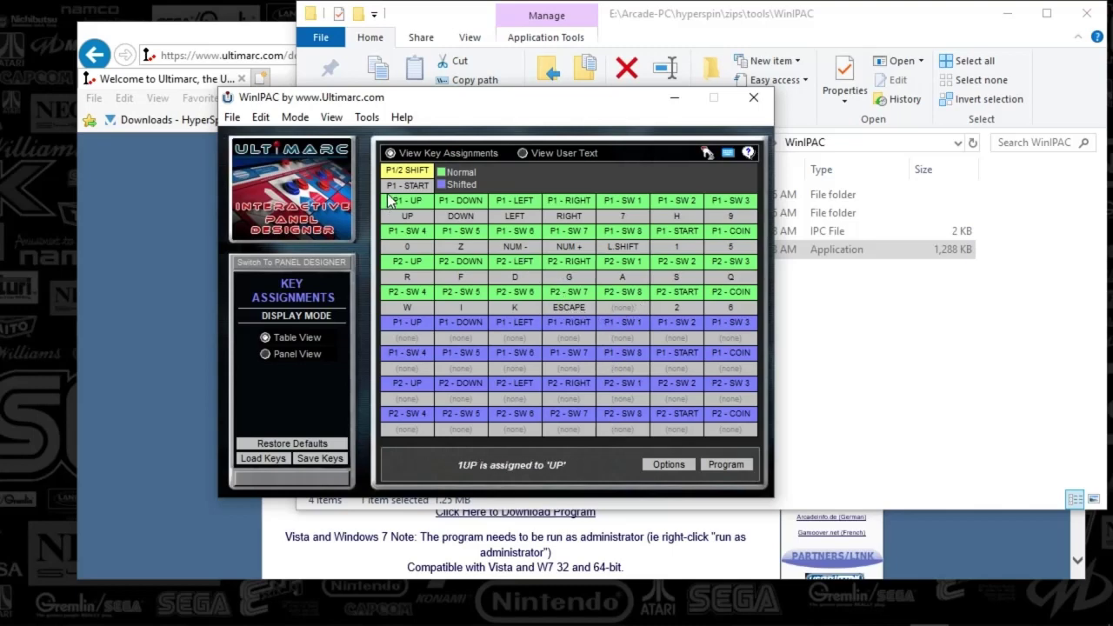
left_click(458, 217)
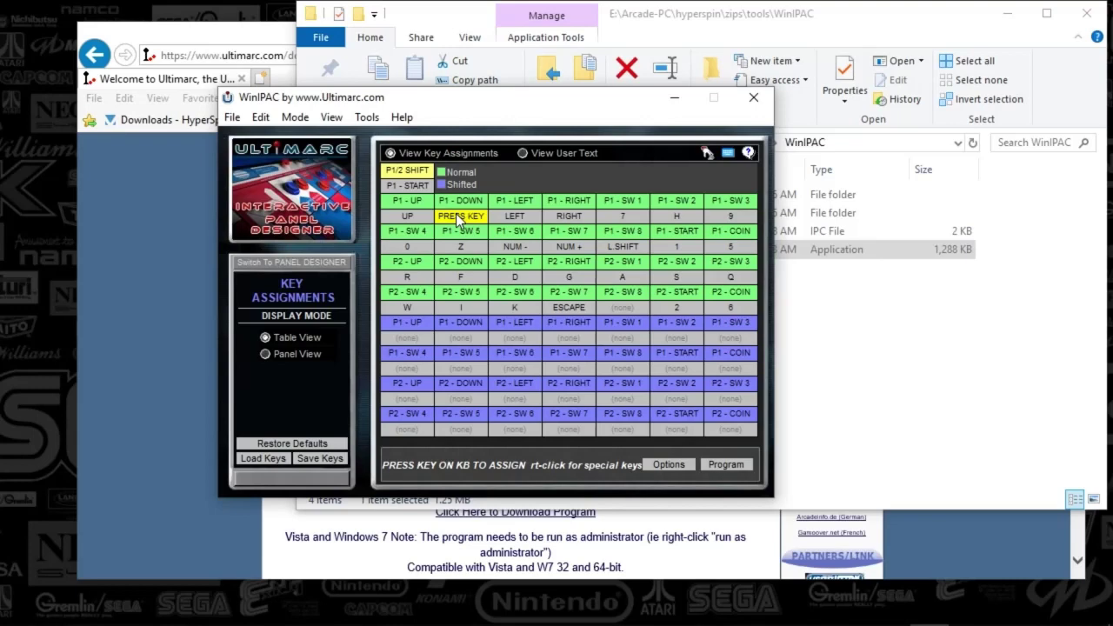
key("Down")
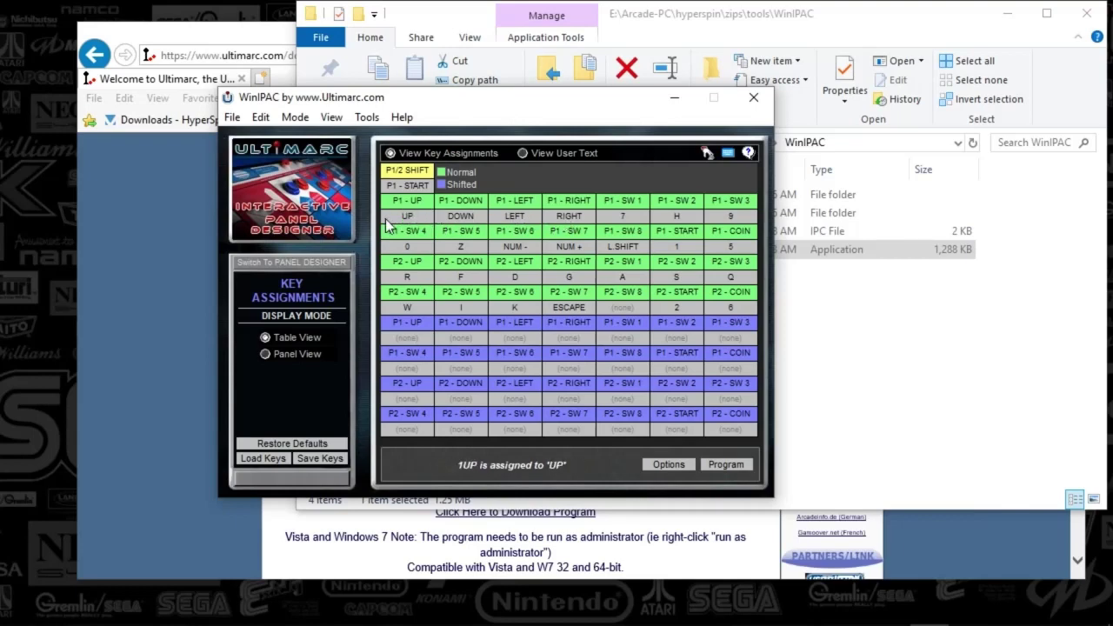
left_click(622, 214)
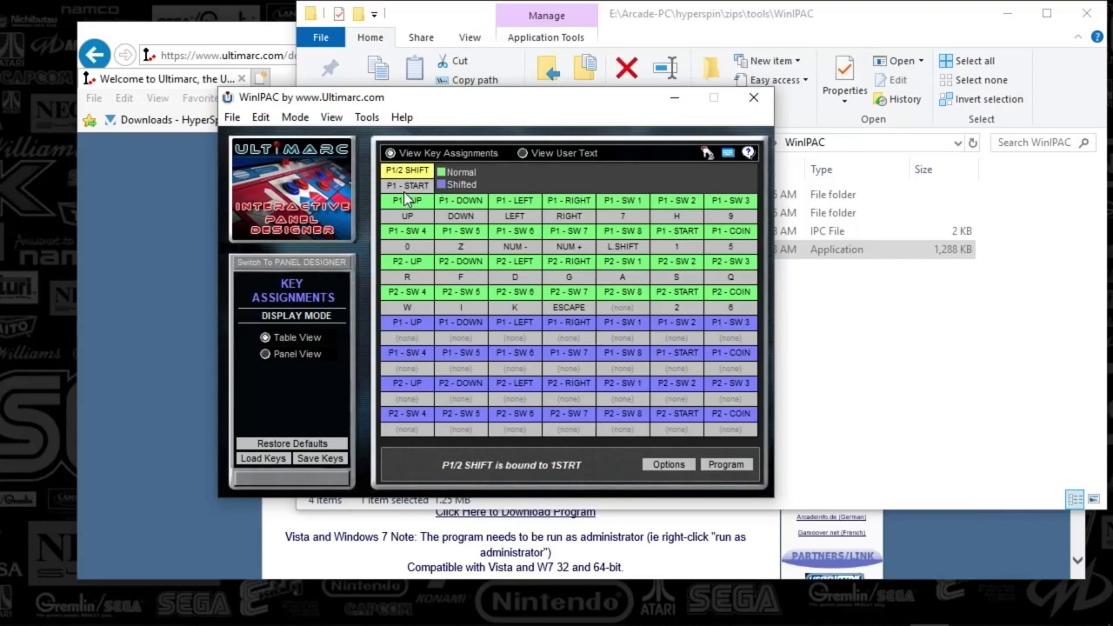
- Switch from user text labels back to key assignments, displayed in Panel View
left_click(530, 153)
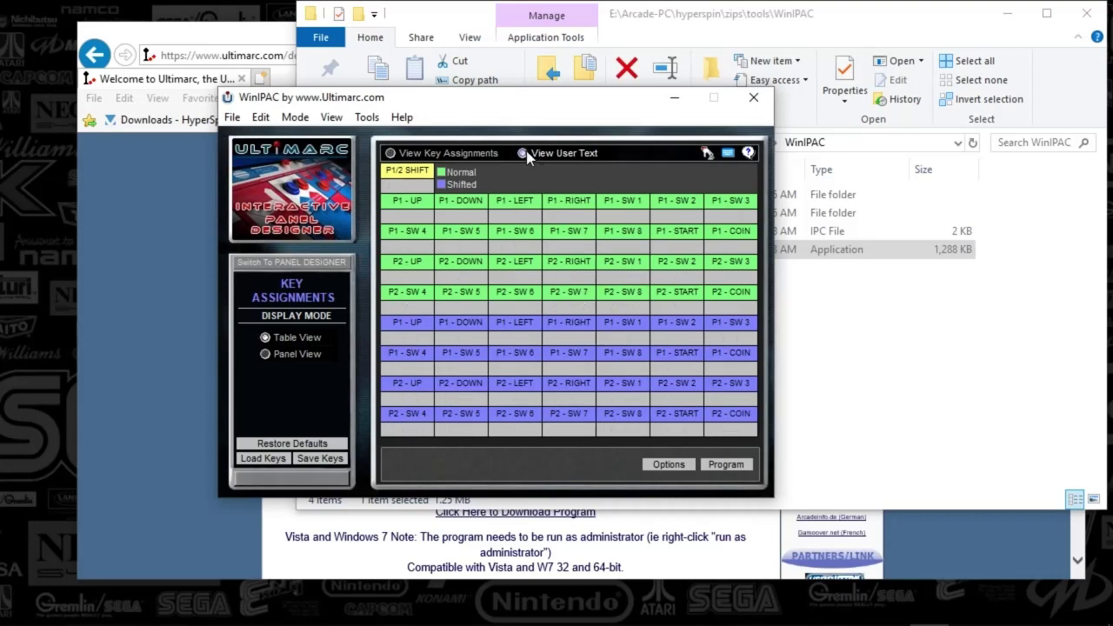
left_click(450, 153)
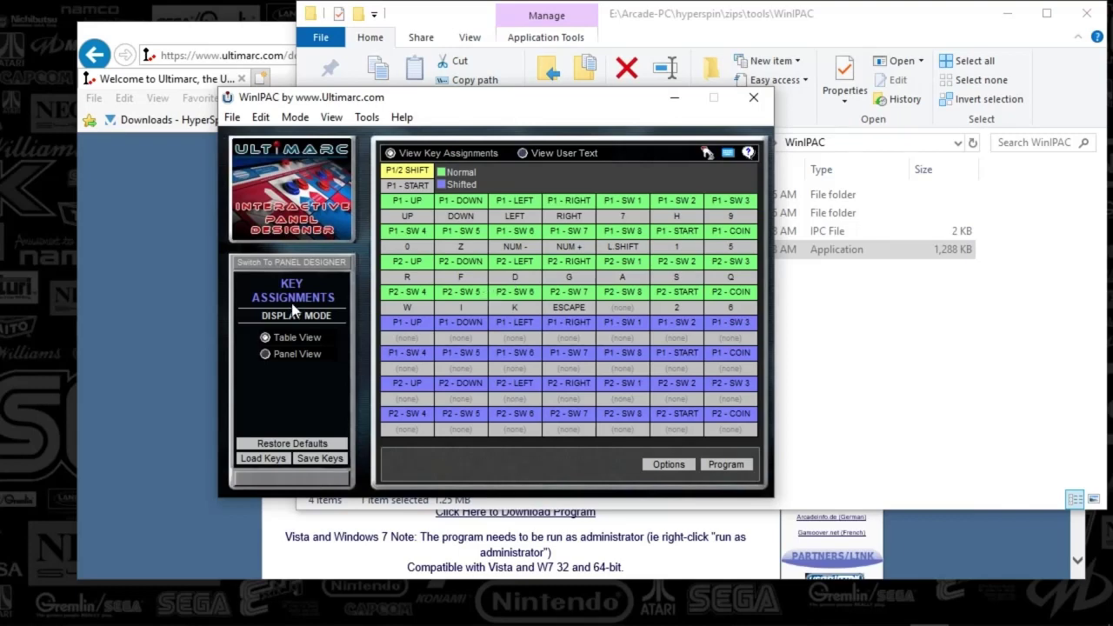
left_click(266, 354)
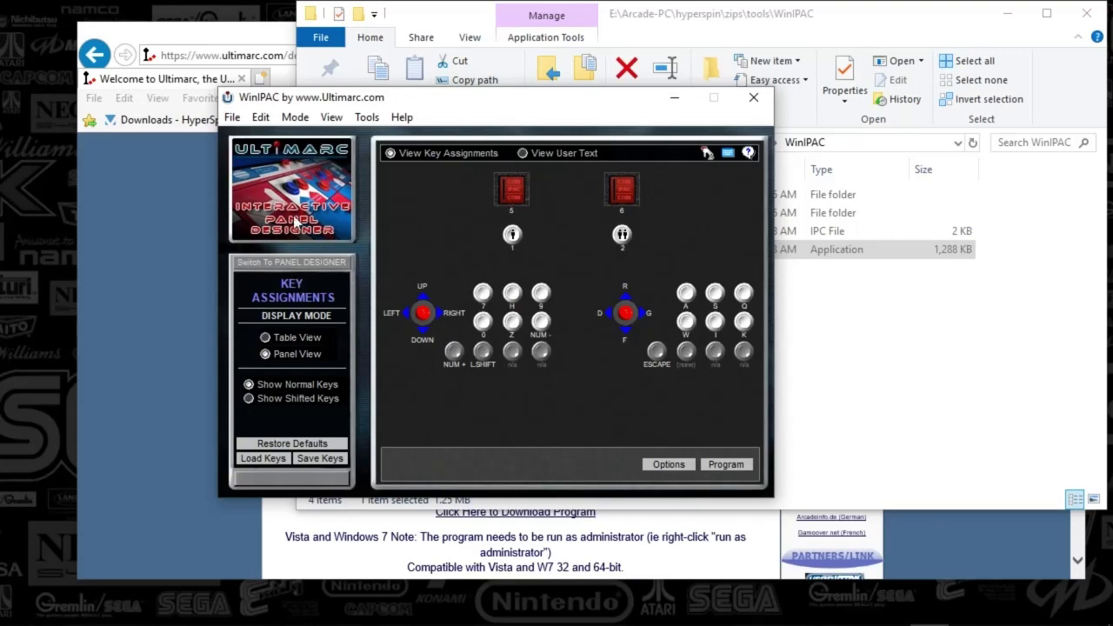
left_click(260, 119)
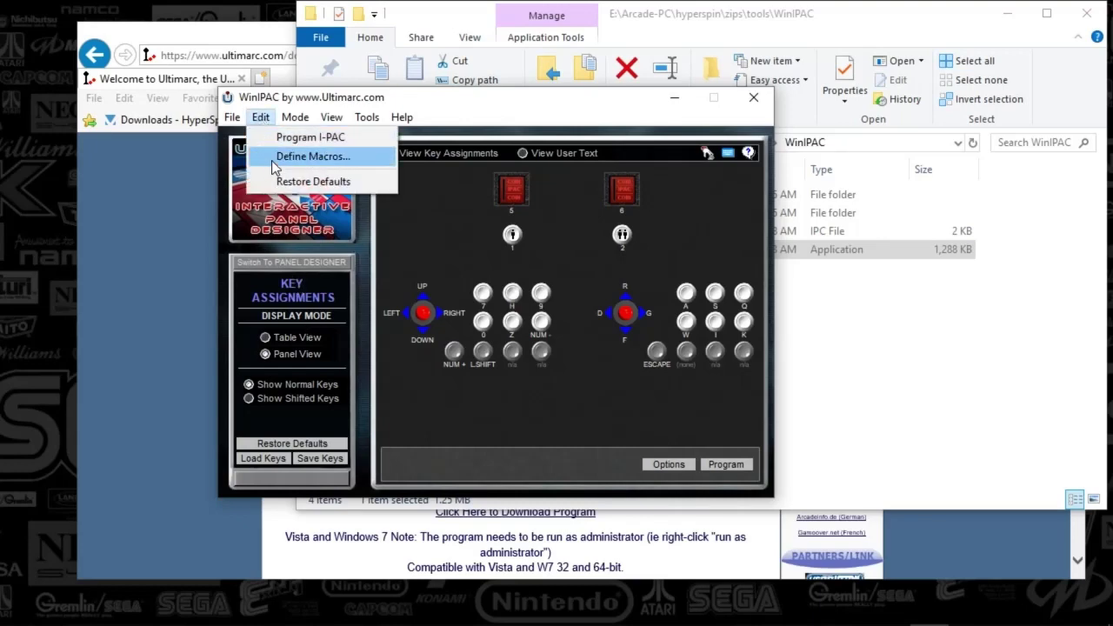
left_click(276, 158)
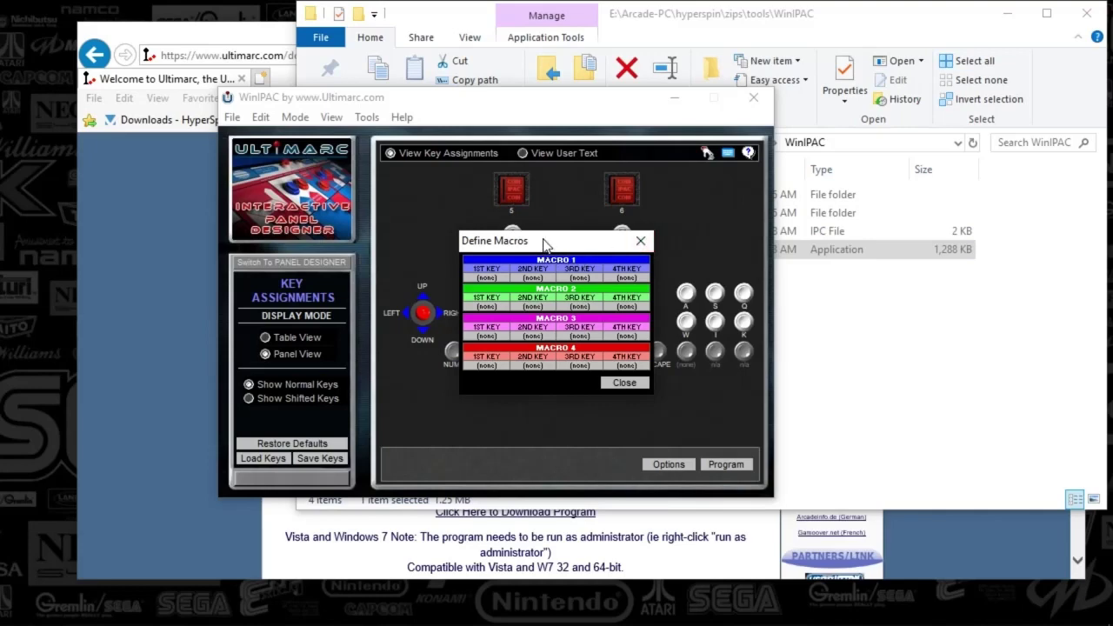
left_click_drag(550, 243, 566, 241)
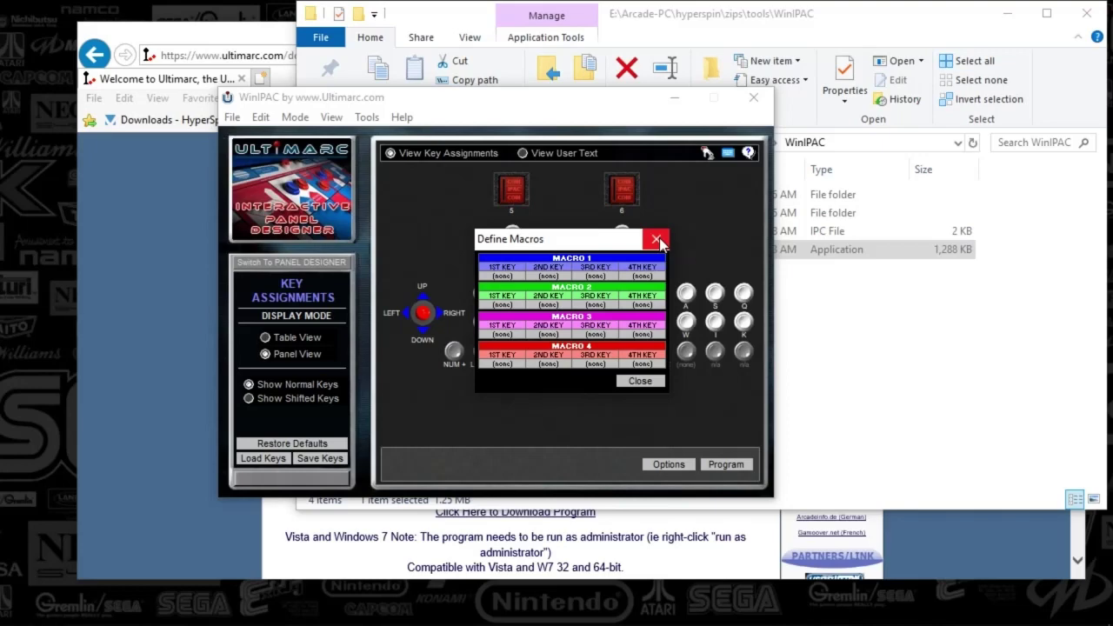
left_click(530, 277)
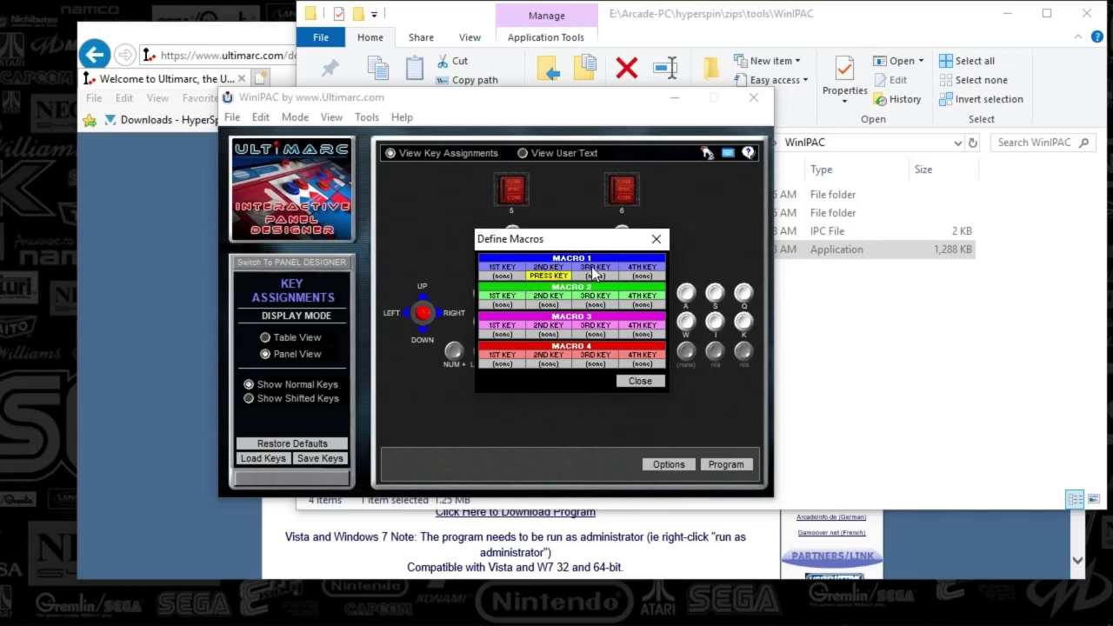
- Close Define Macros and browse the Edit, View and Tools menus without choosing anything
left_click(657, 240)
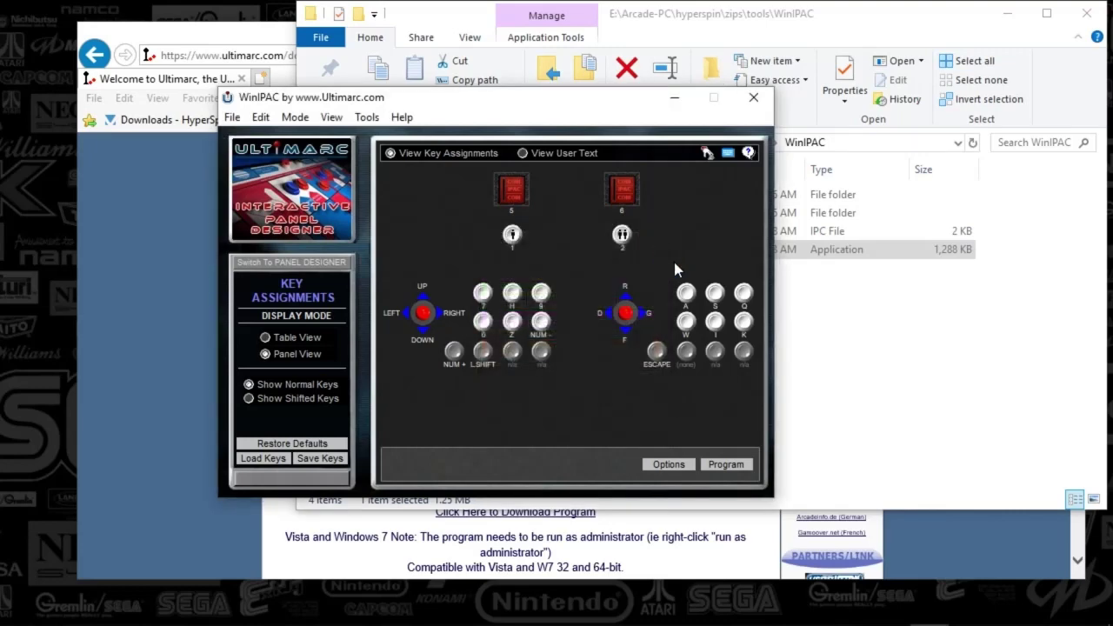
left_click(295, 117)
mouse_move(273, 126)
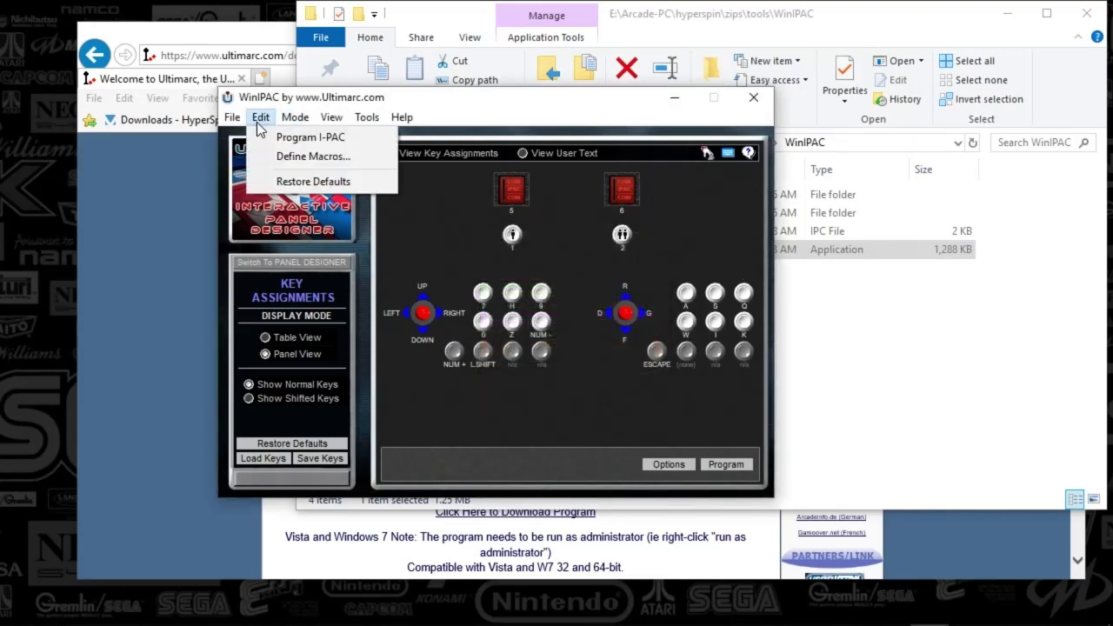
mouse_move(330, 126)
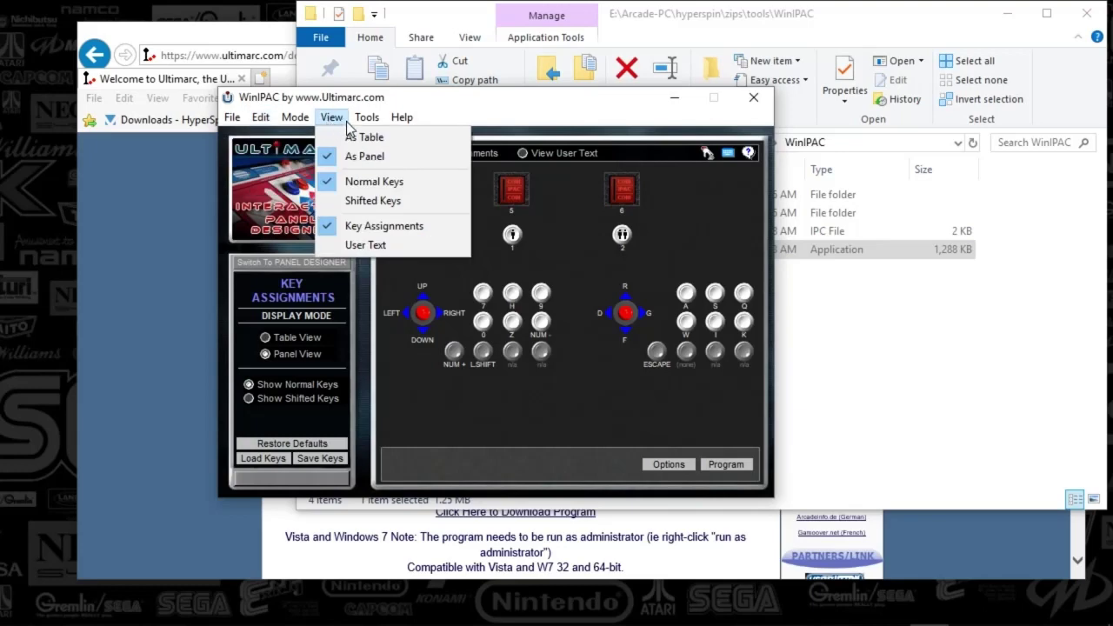
mouse_move(364, 122)
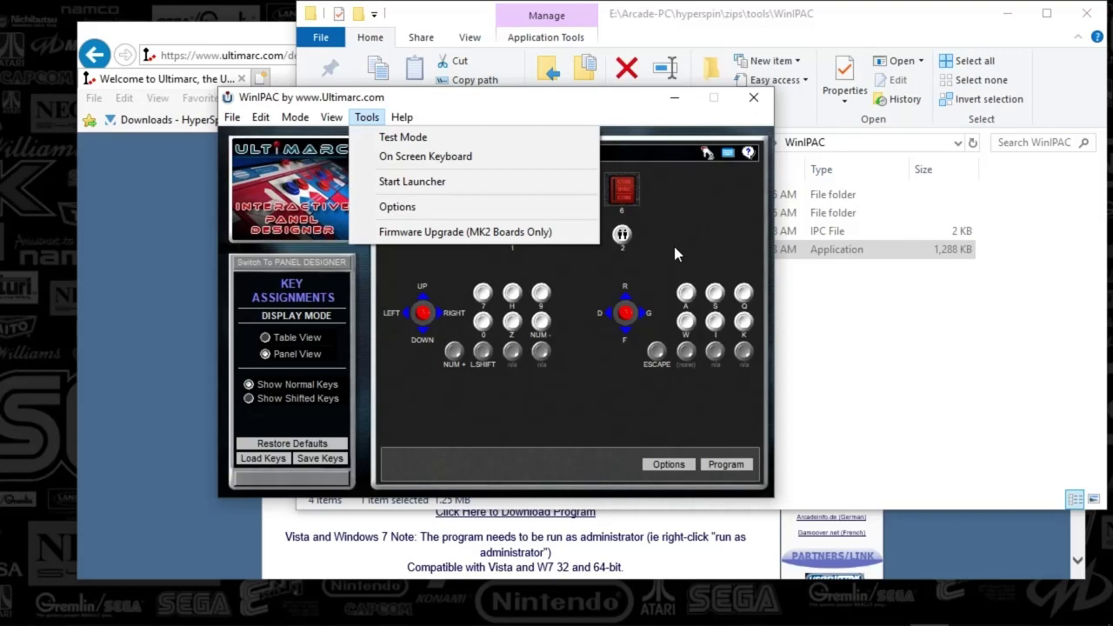
left_click(659, 125)
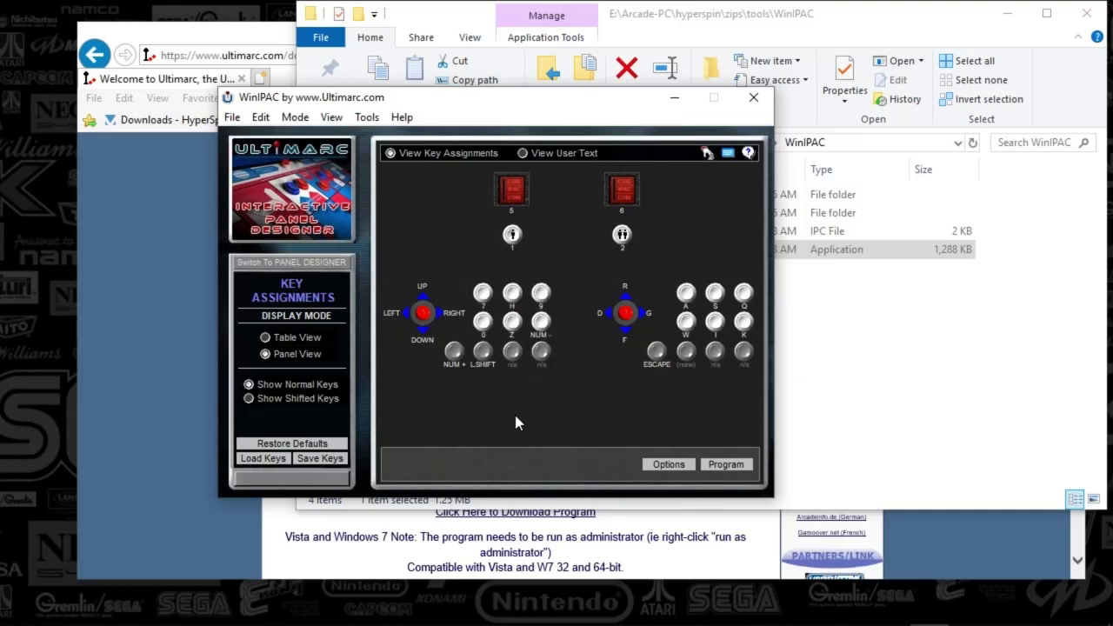
- Check default.ipc in the WinIPAC folder, then return to WinIPAC's panel layout
left_click(233, 118)
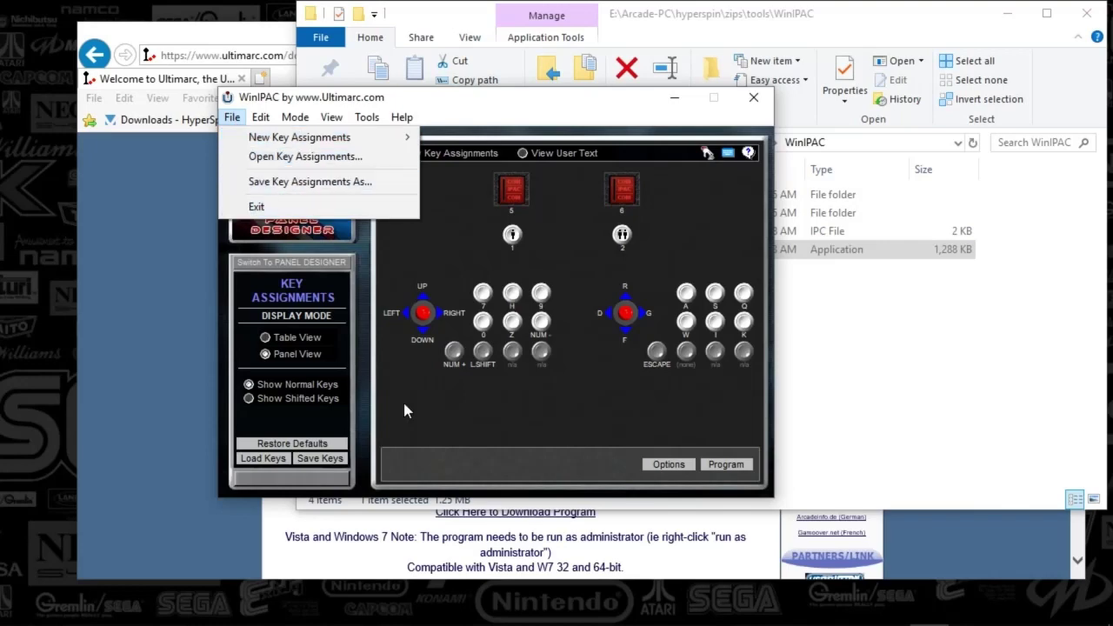
left_click(874, 400)
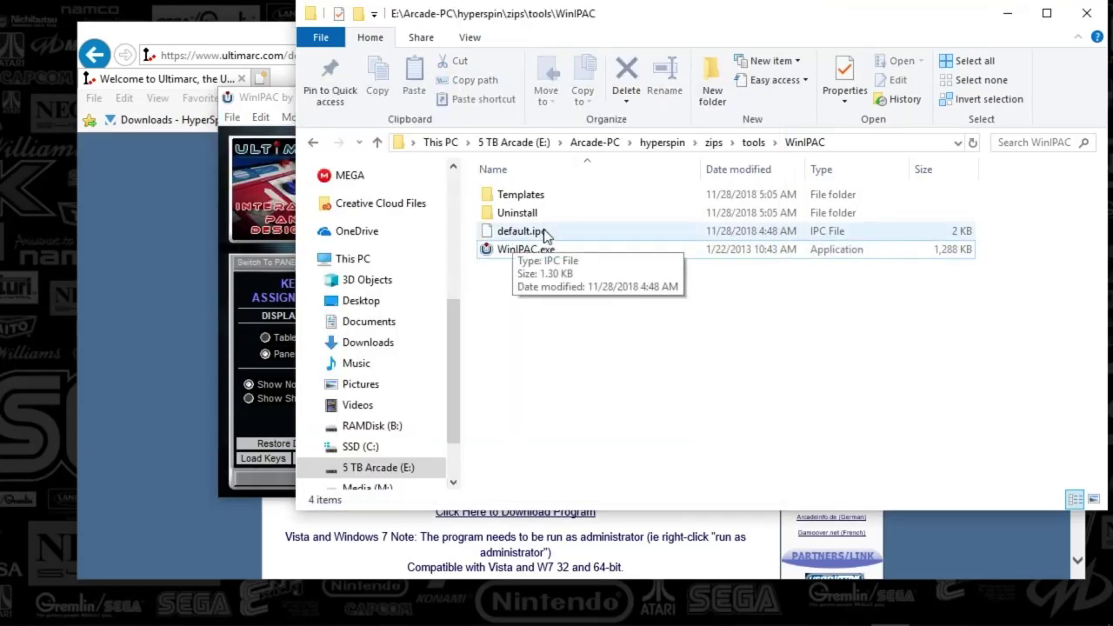
left_click(238, 255)
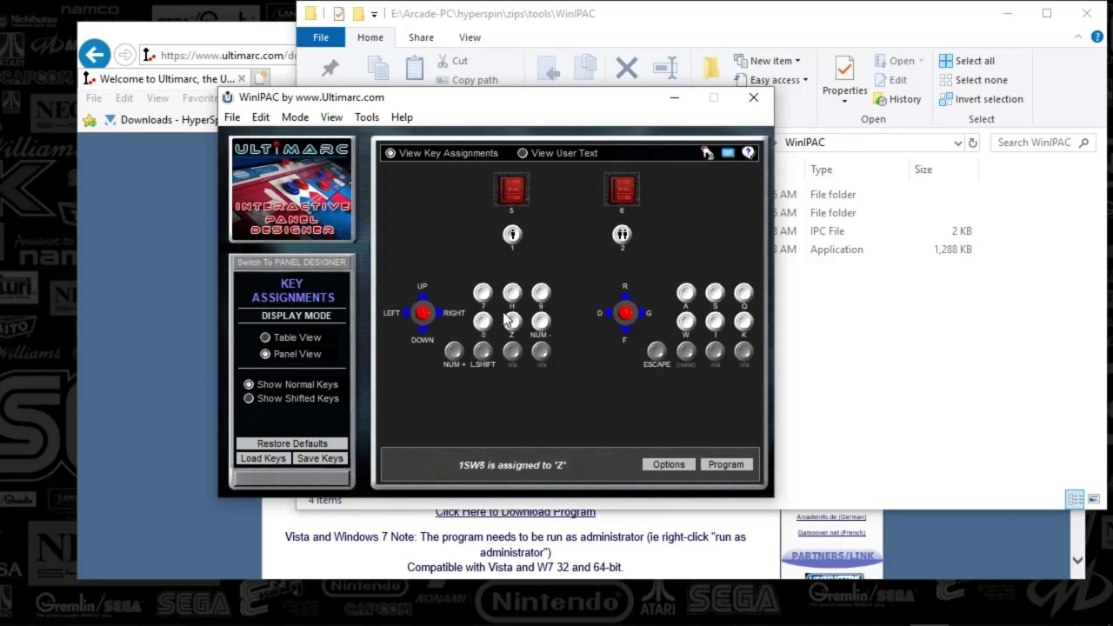
mouse_move(522, 322)
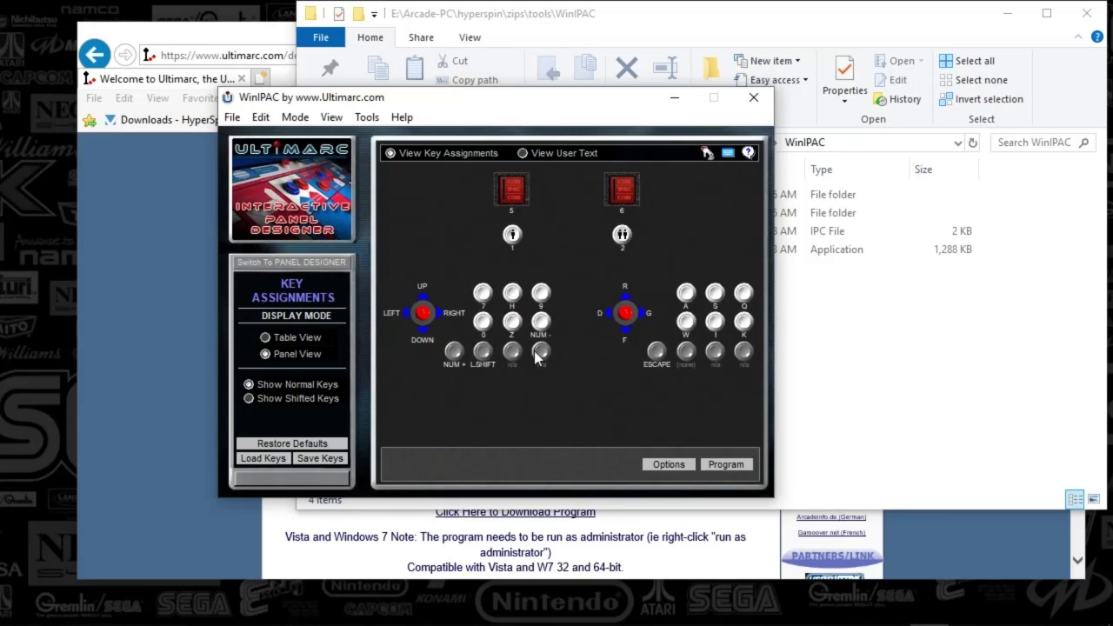
left_click_drag(508, 101, 504, 102)
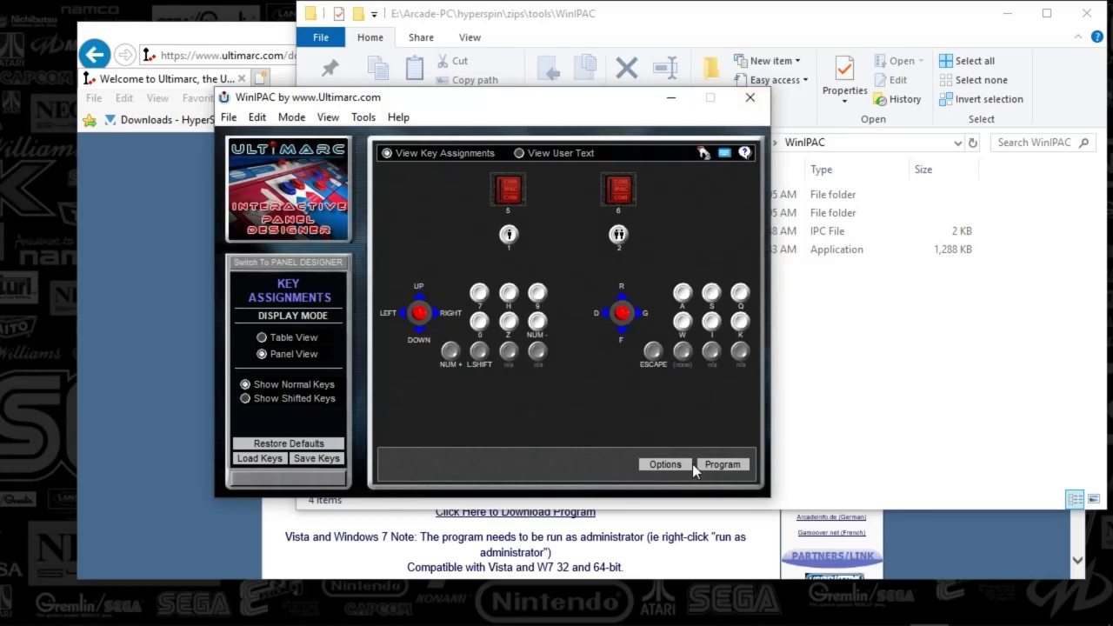
- Bring Ultimarc's older-boards page forward and scroll up toward the page header
triple_click(487, 543)
left_click(487, 544)
scroll(469, 435, "up", 3)
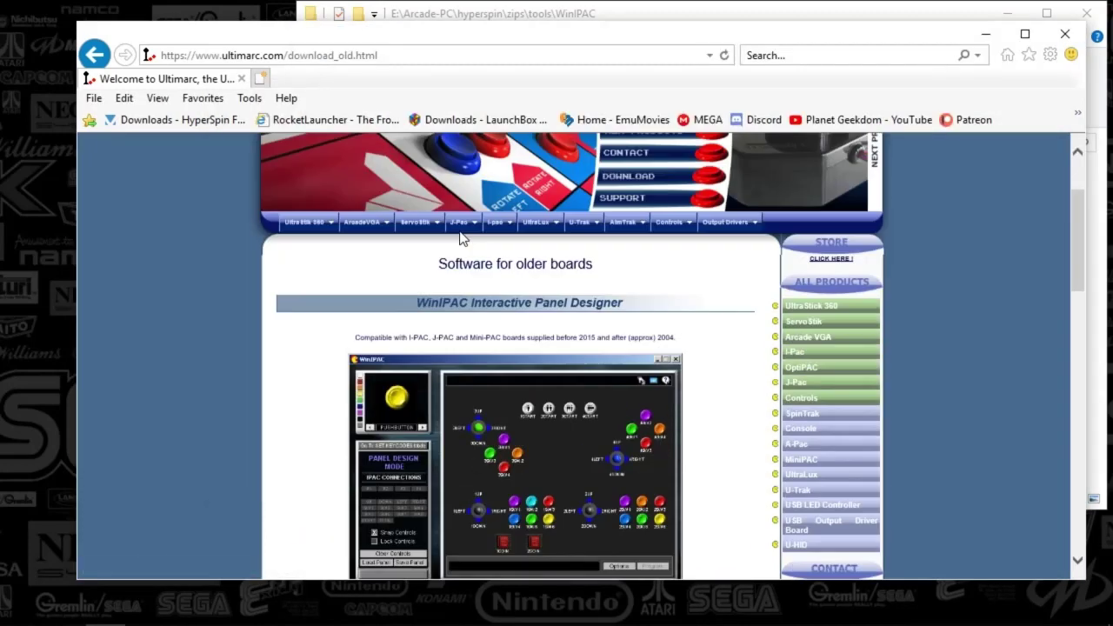